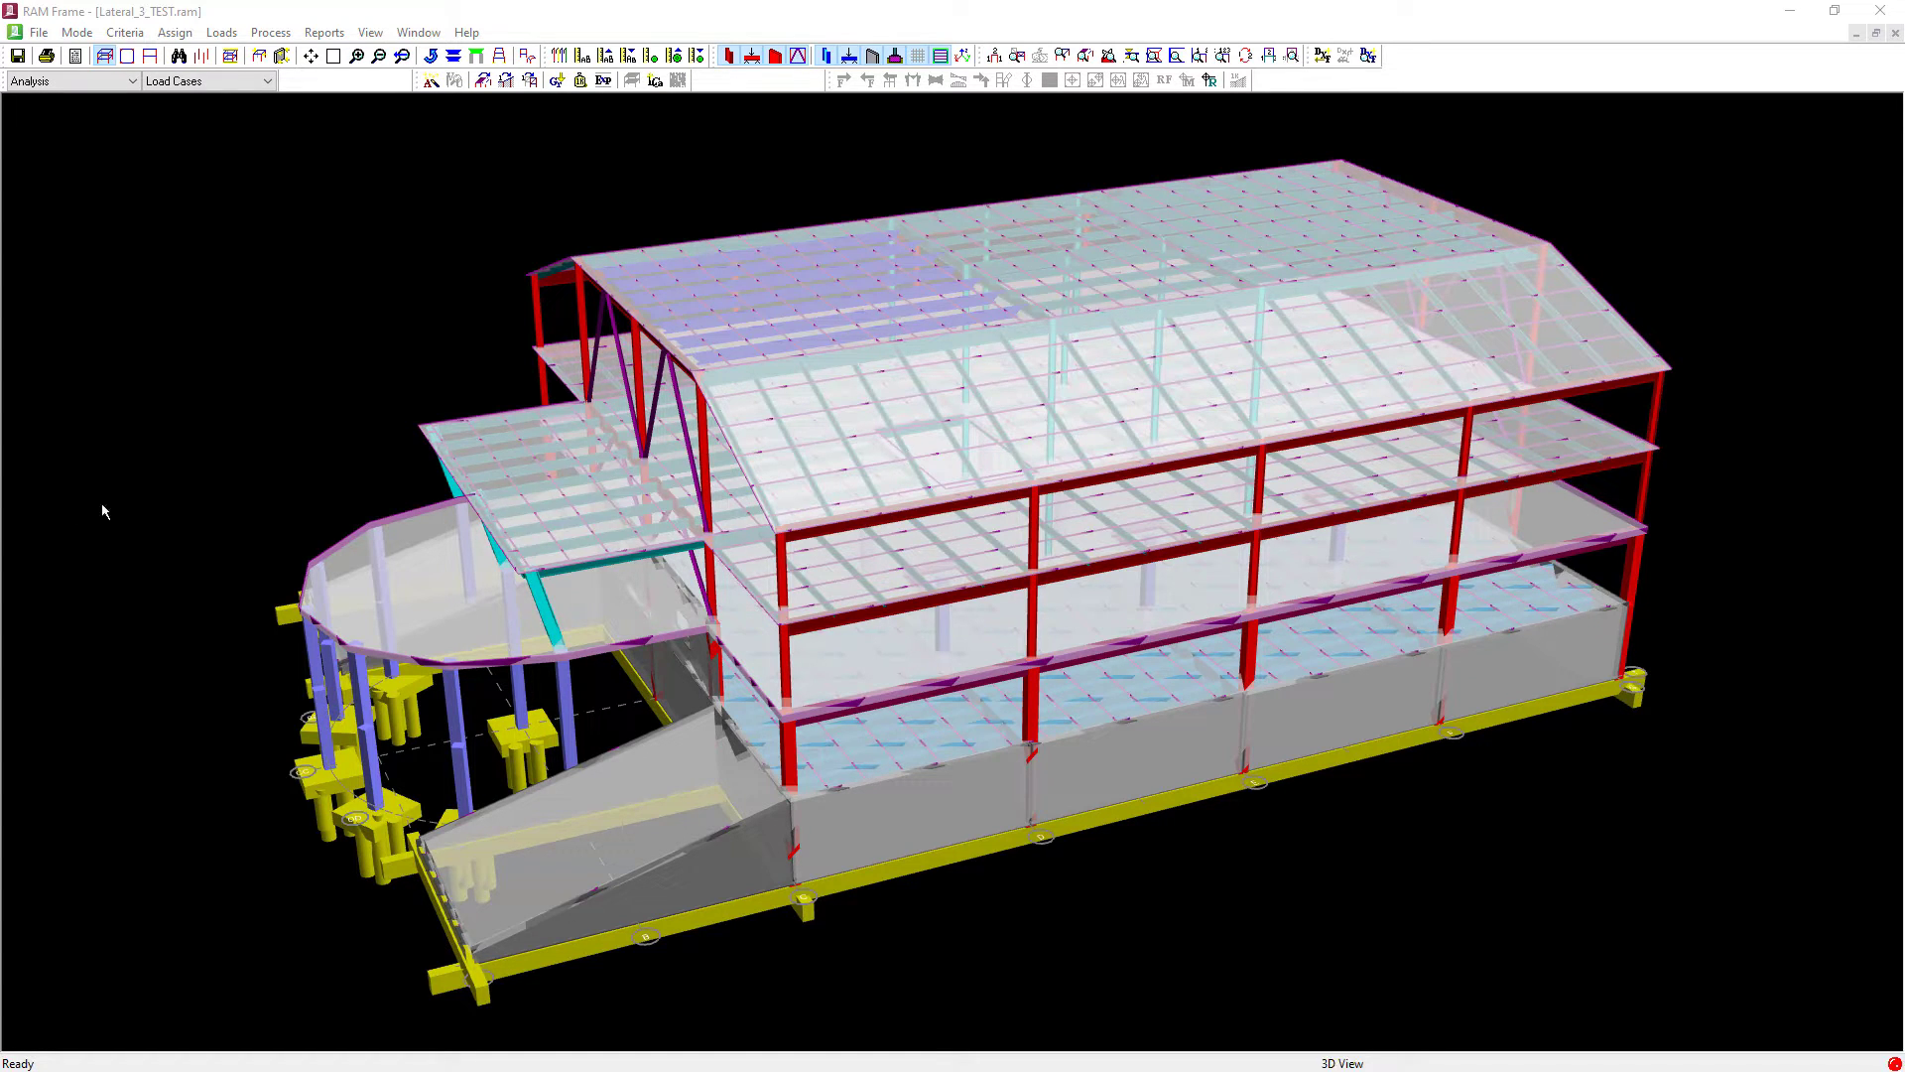
- Open the diaphragm masses and keep the calculated values with 5.00 % eccentricity on both the X and Y axes
left_click(226, 34)
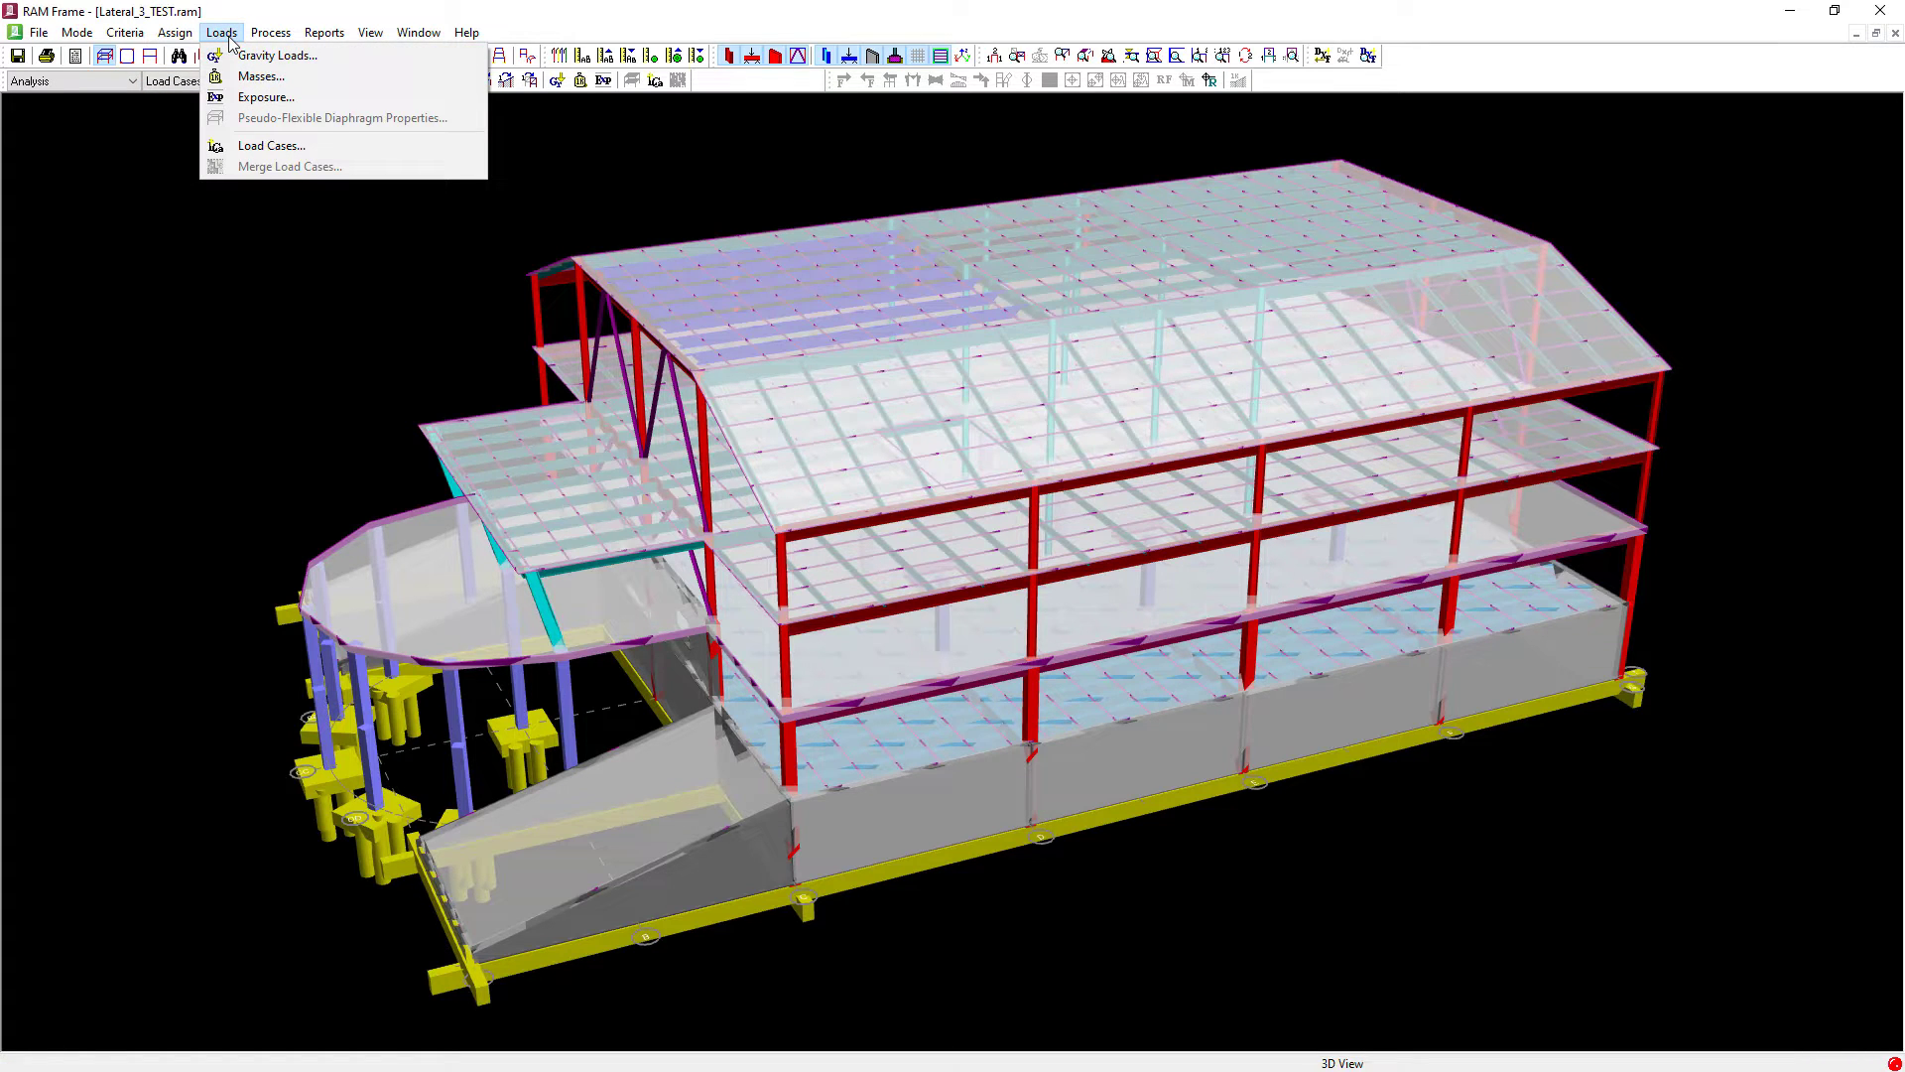
left_click(261, 77)
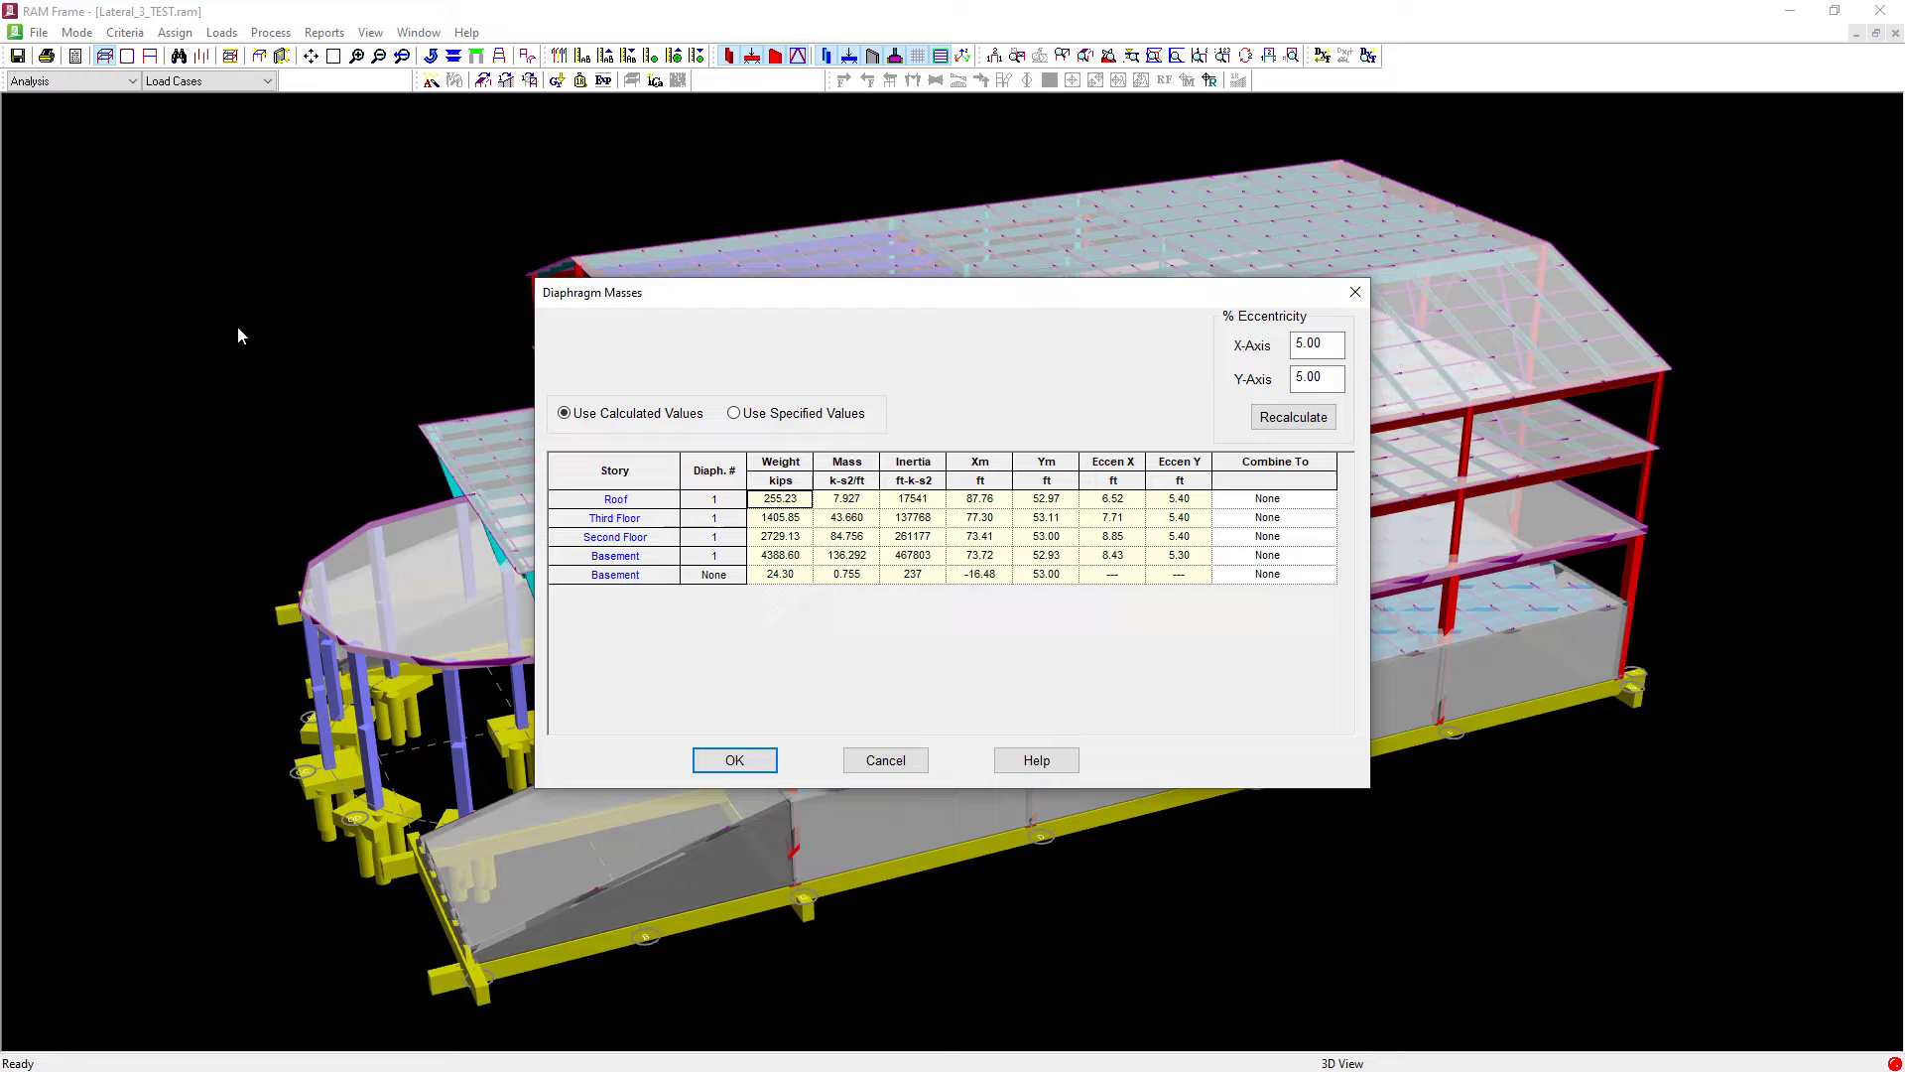
left_click_drag(650, 297, 129, 165)
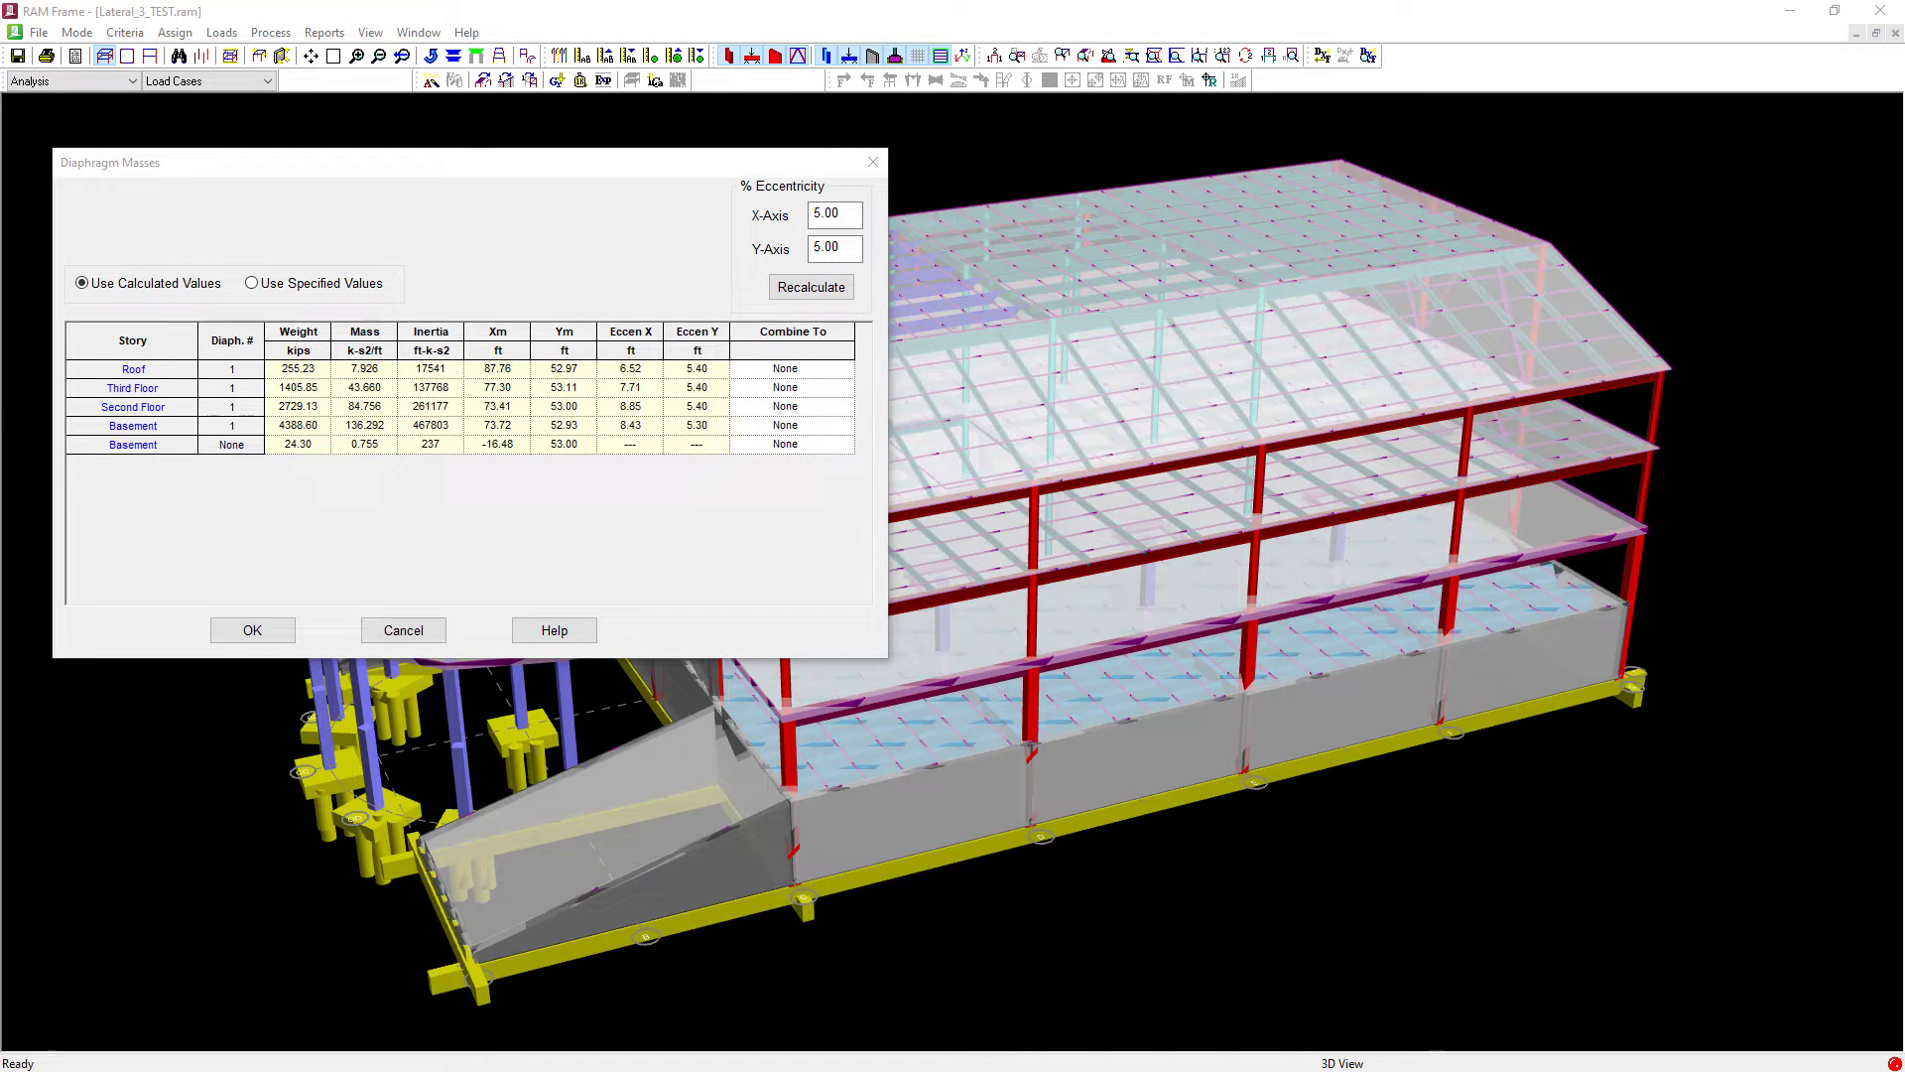
left_click(287, 290)
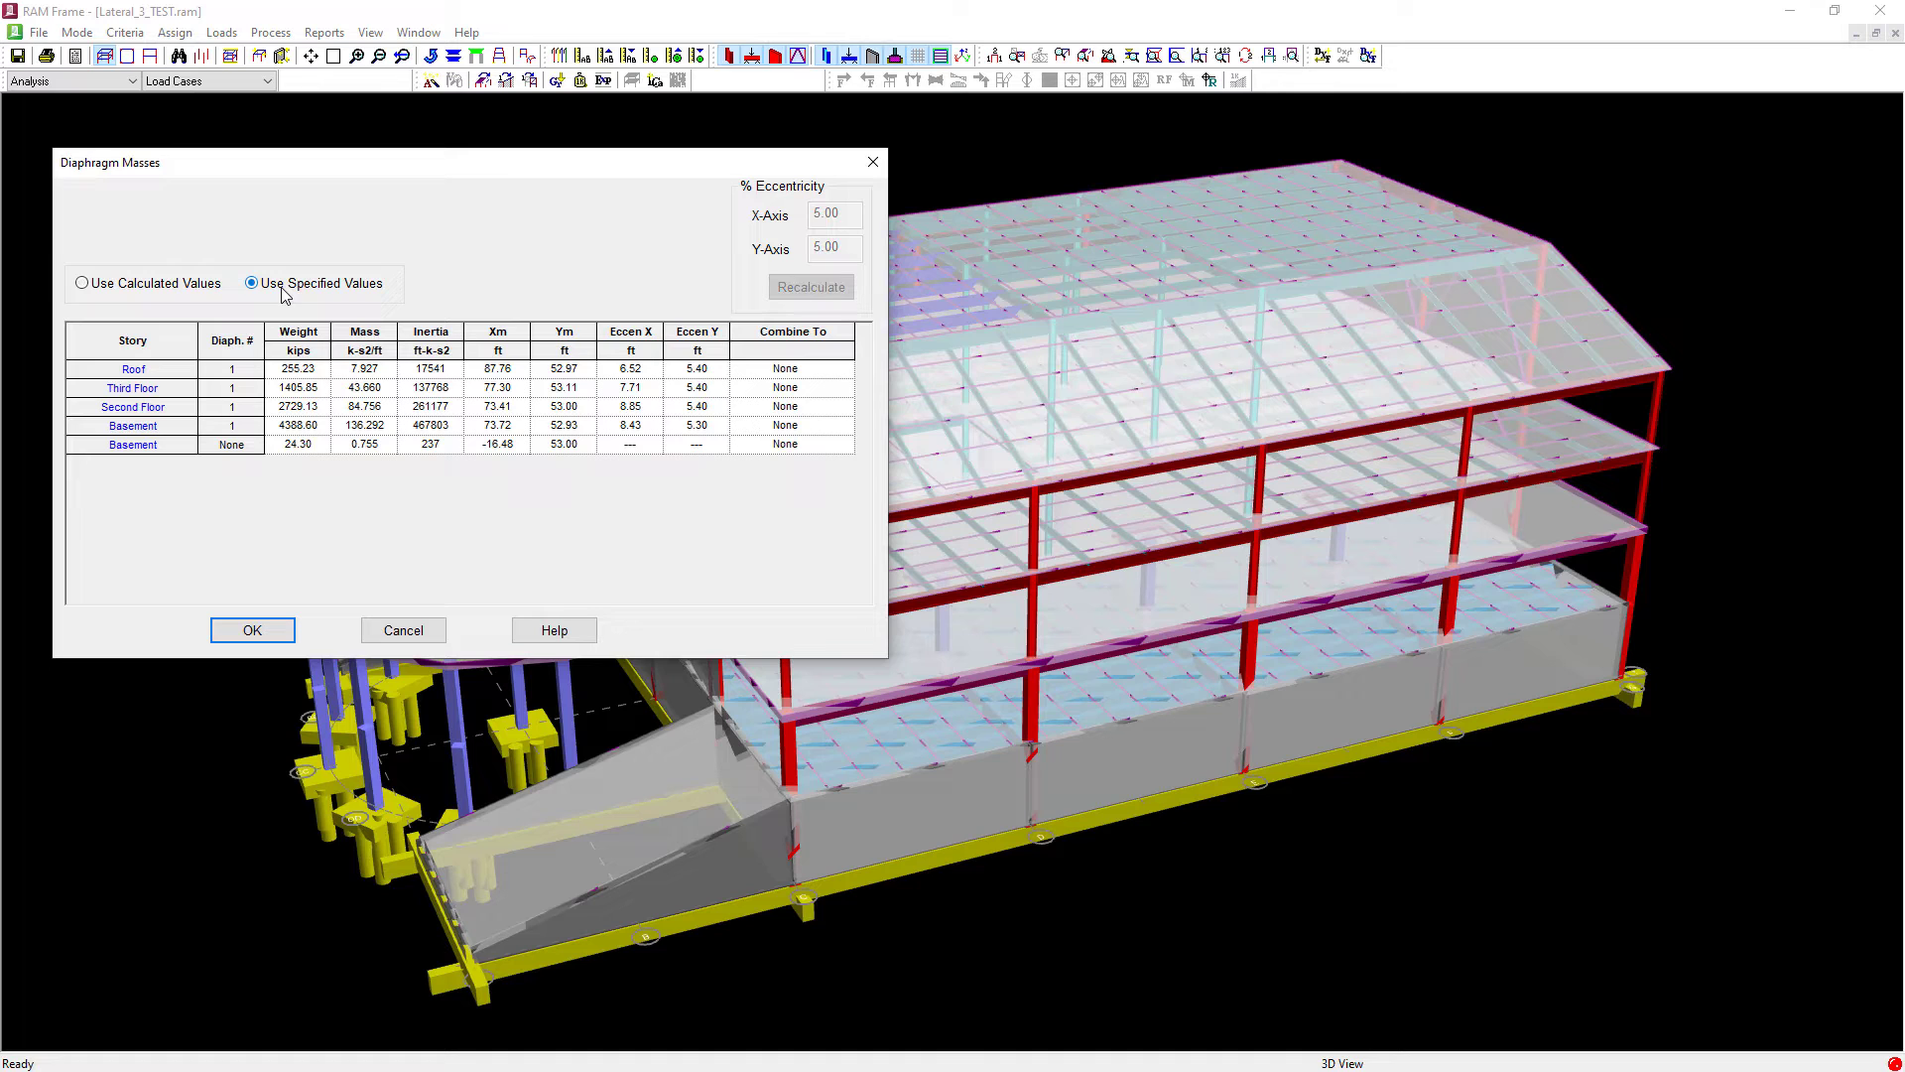
left_click(190, 287)
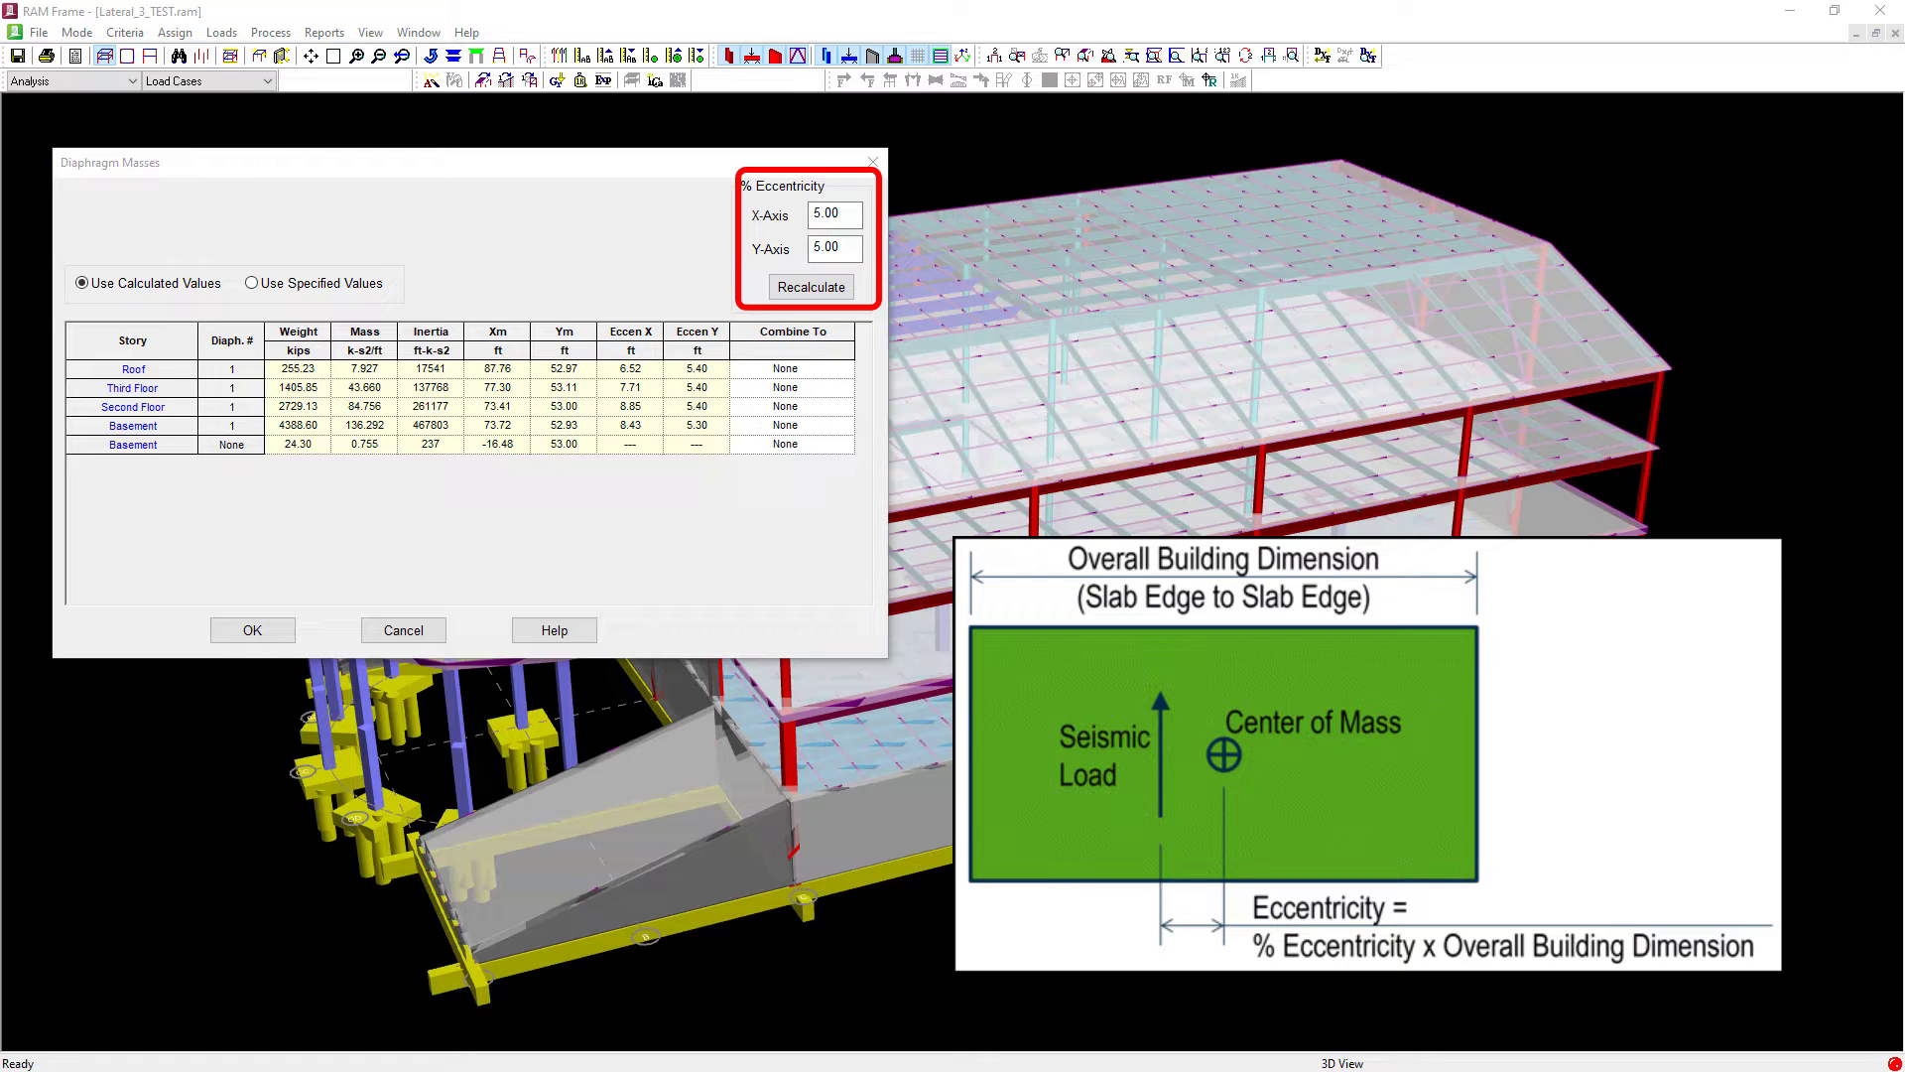
left_click(600, 237)
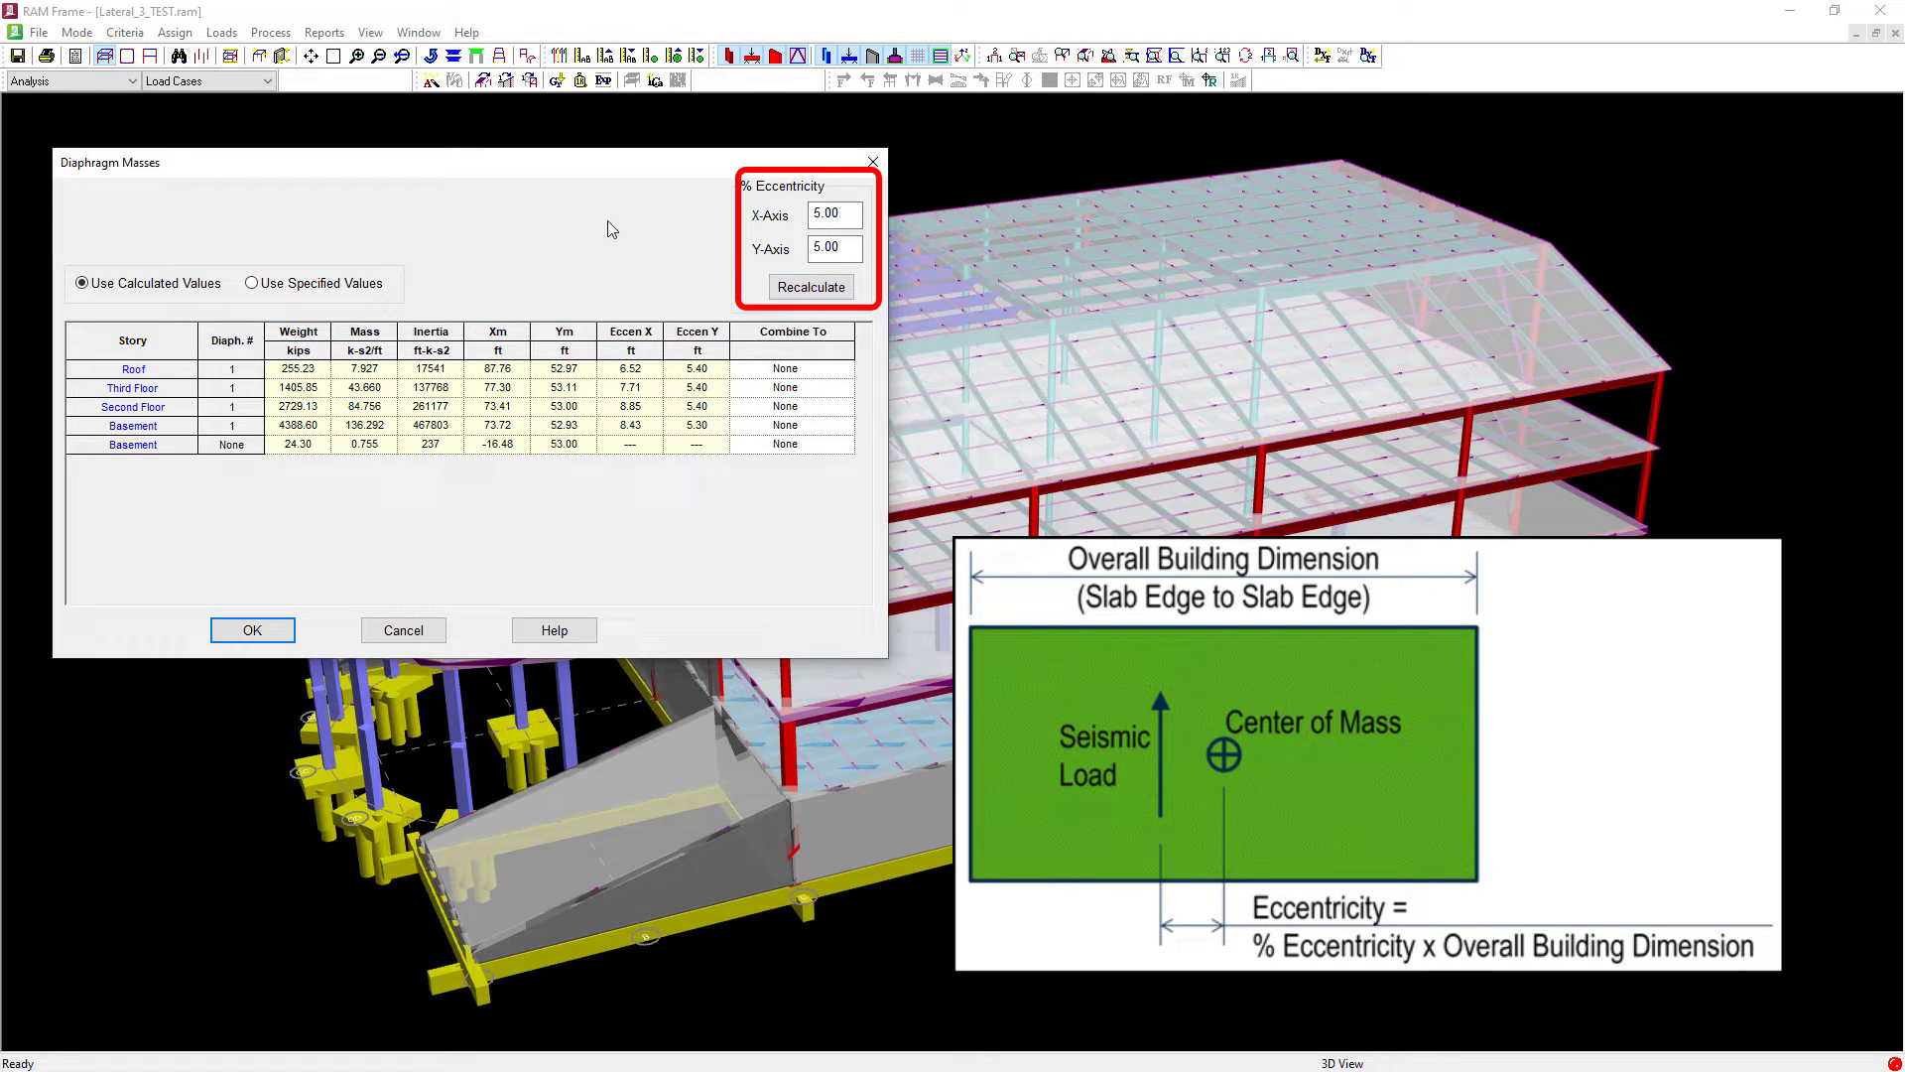
double_click(849, 212)
key("Tab")
double_click(825, 221)
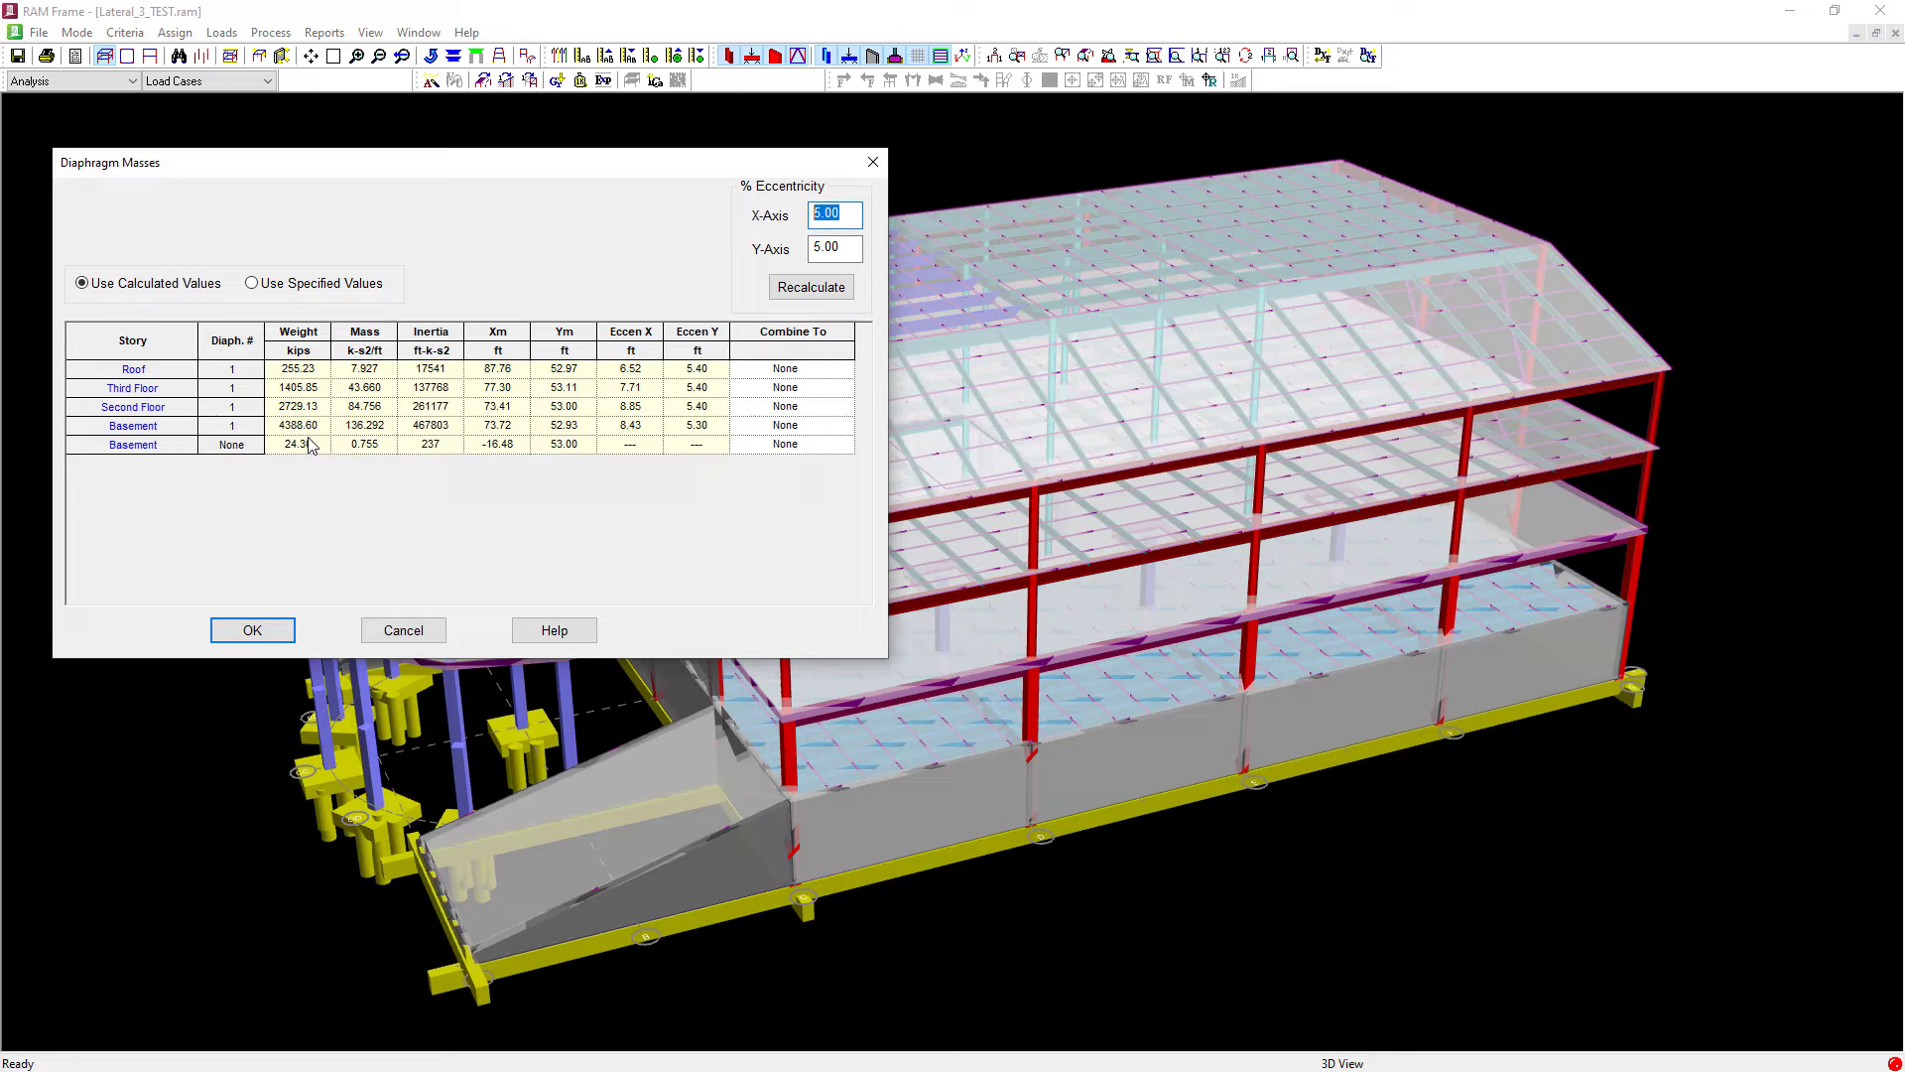
- Combine the mass of the Basement row that has no diaphragm to 1 - Second Floor and accept the diaphragm masses
left_click(843, 446)
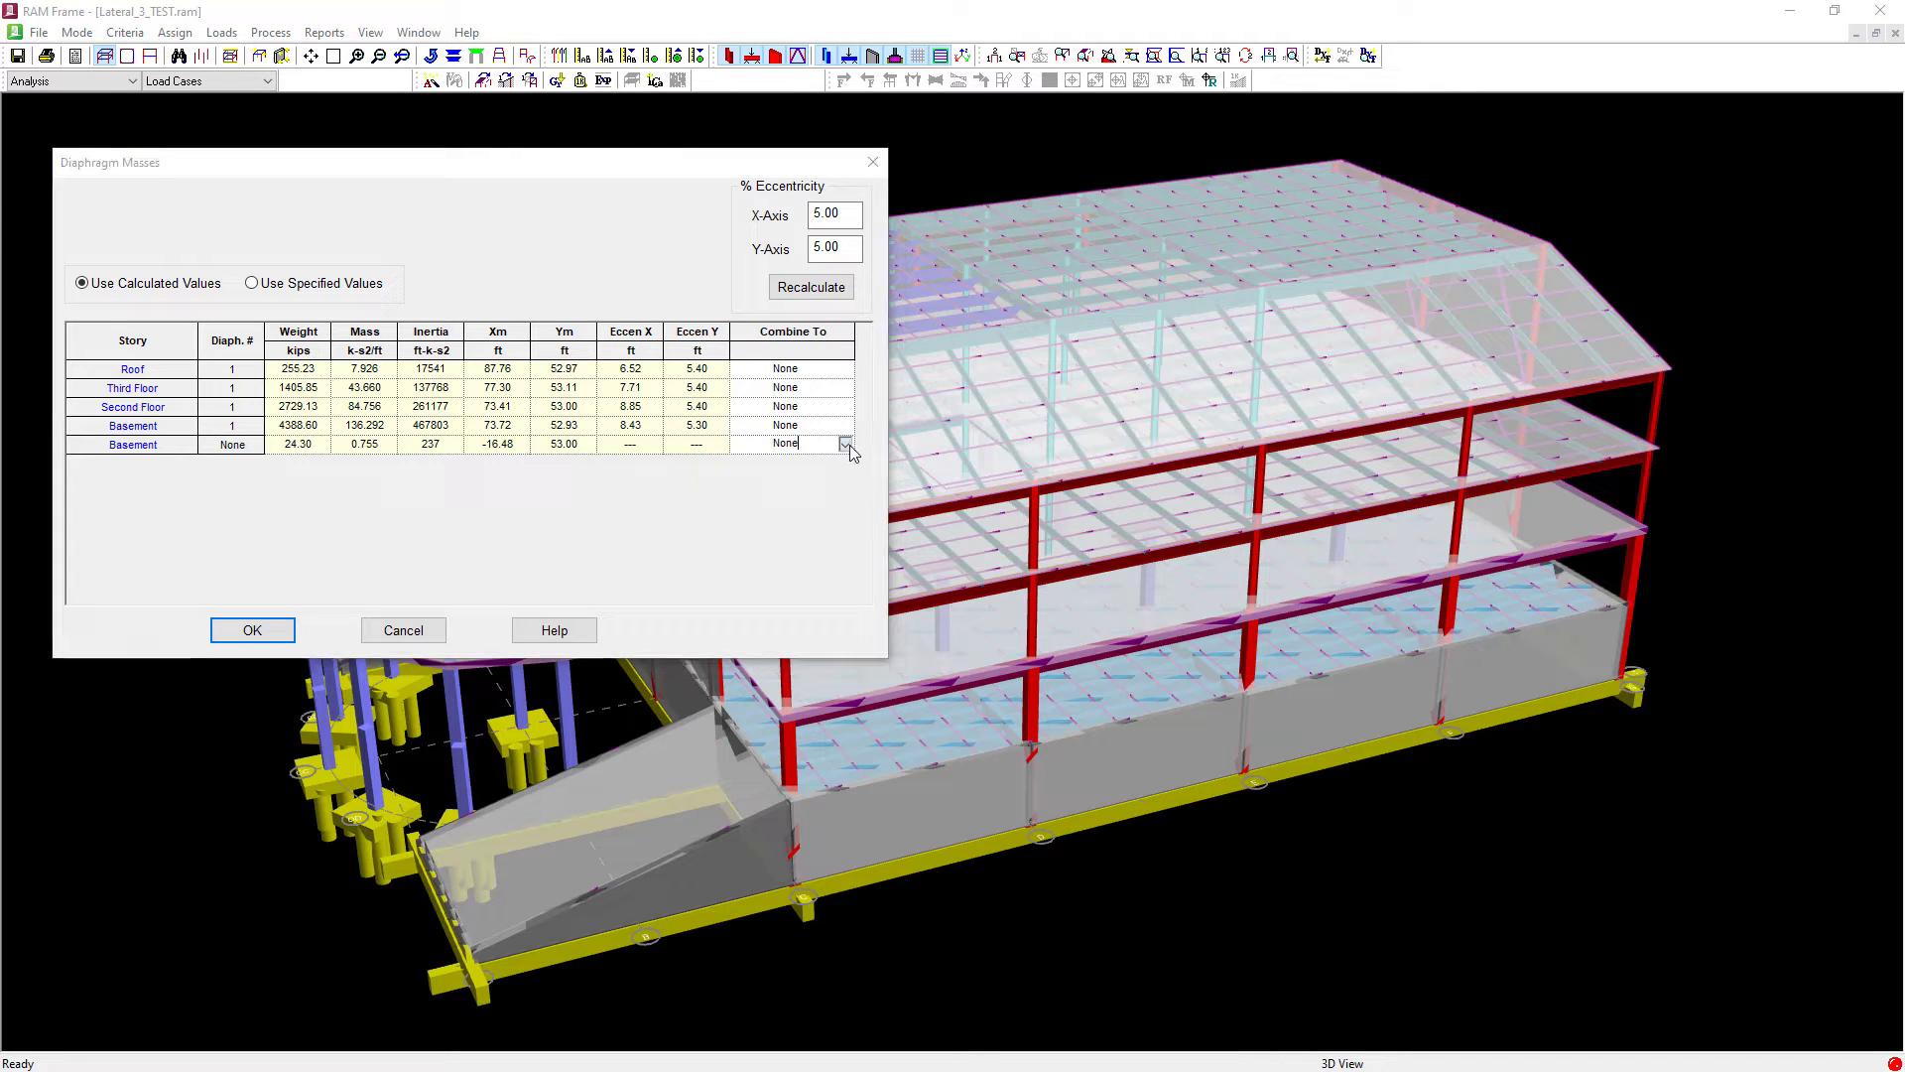
left_click(845, 444)
left_click(811, 504)
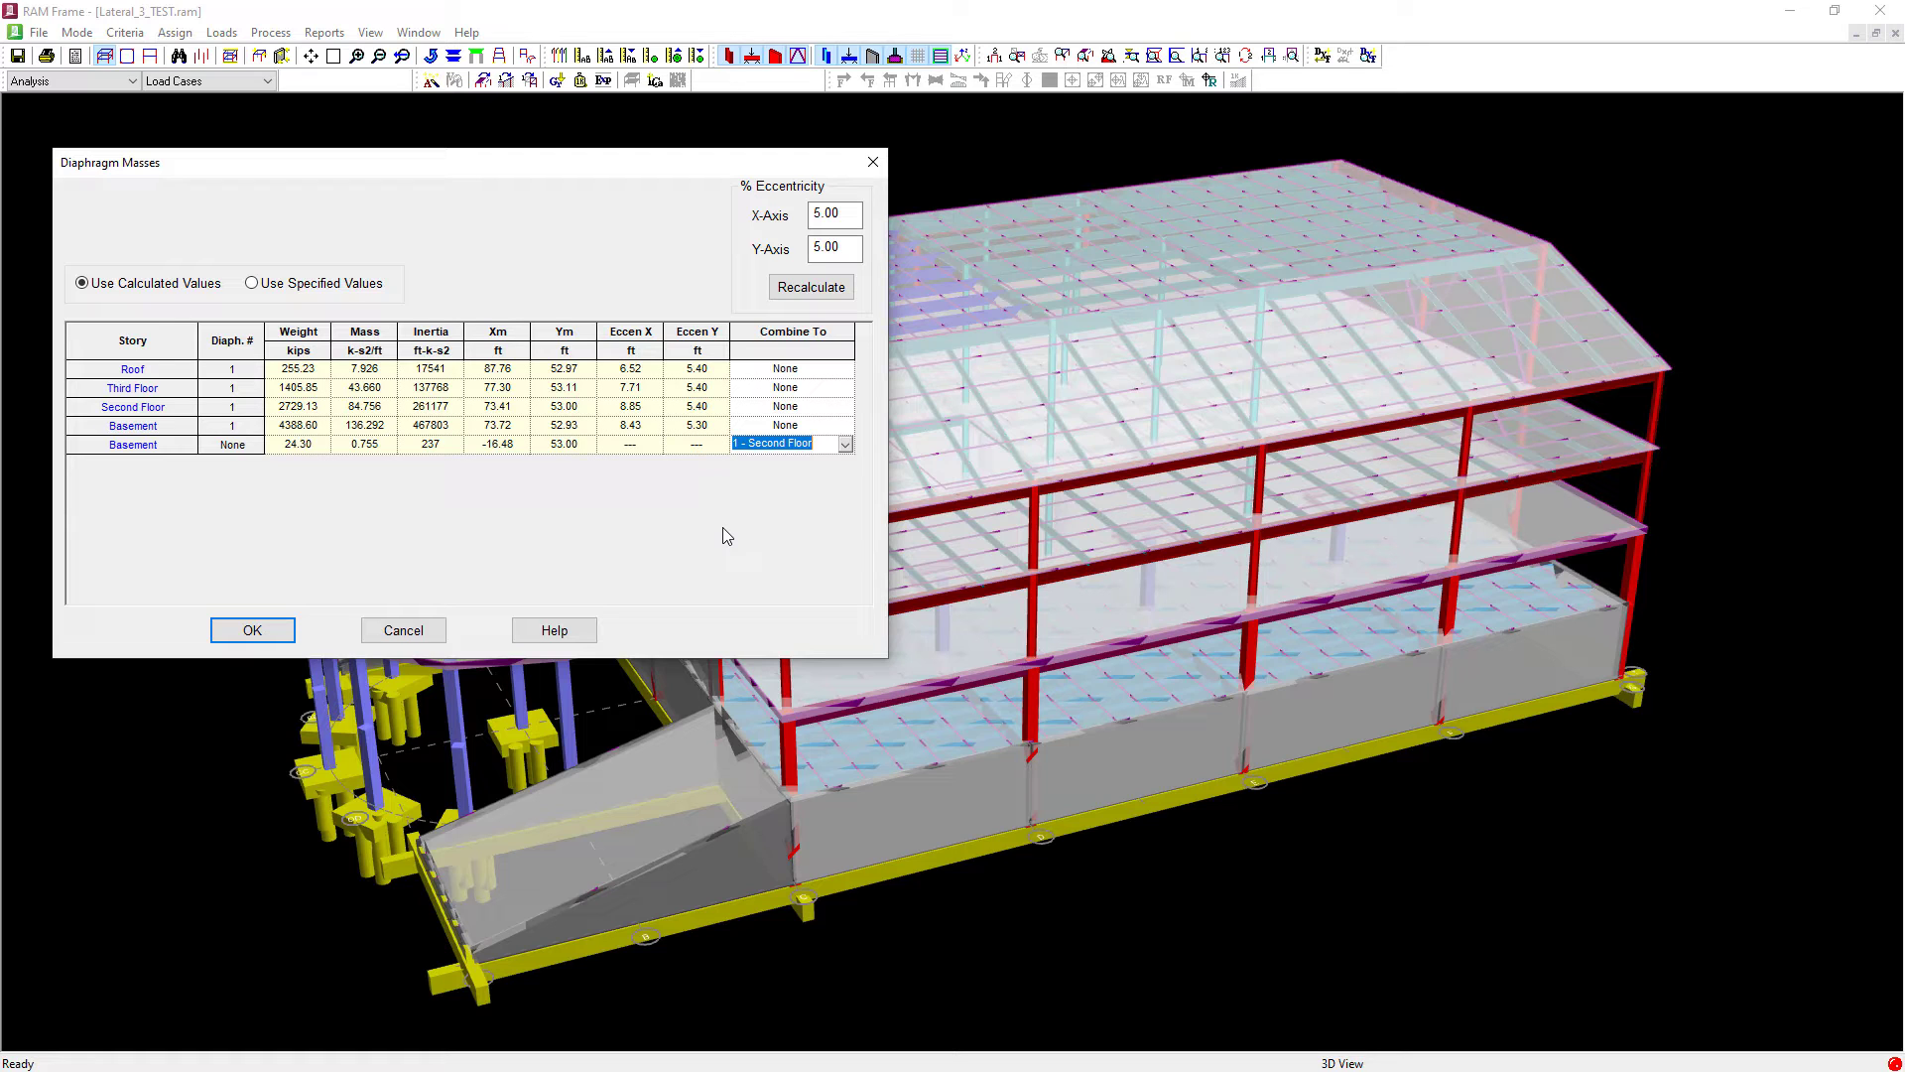
left_click(252, 629)
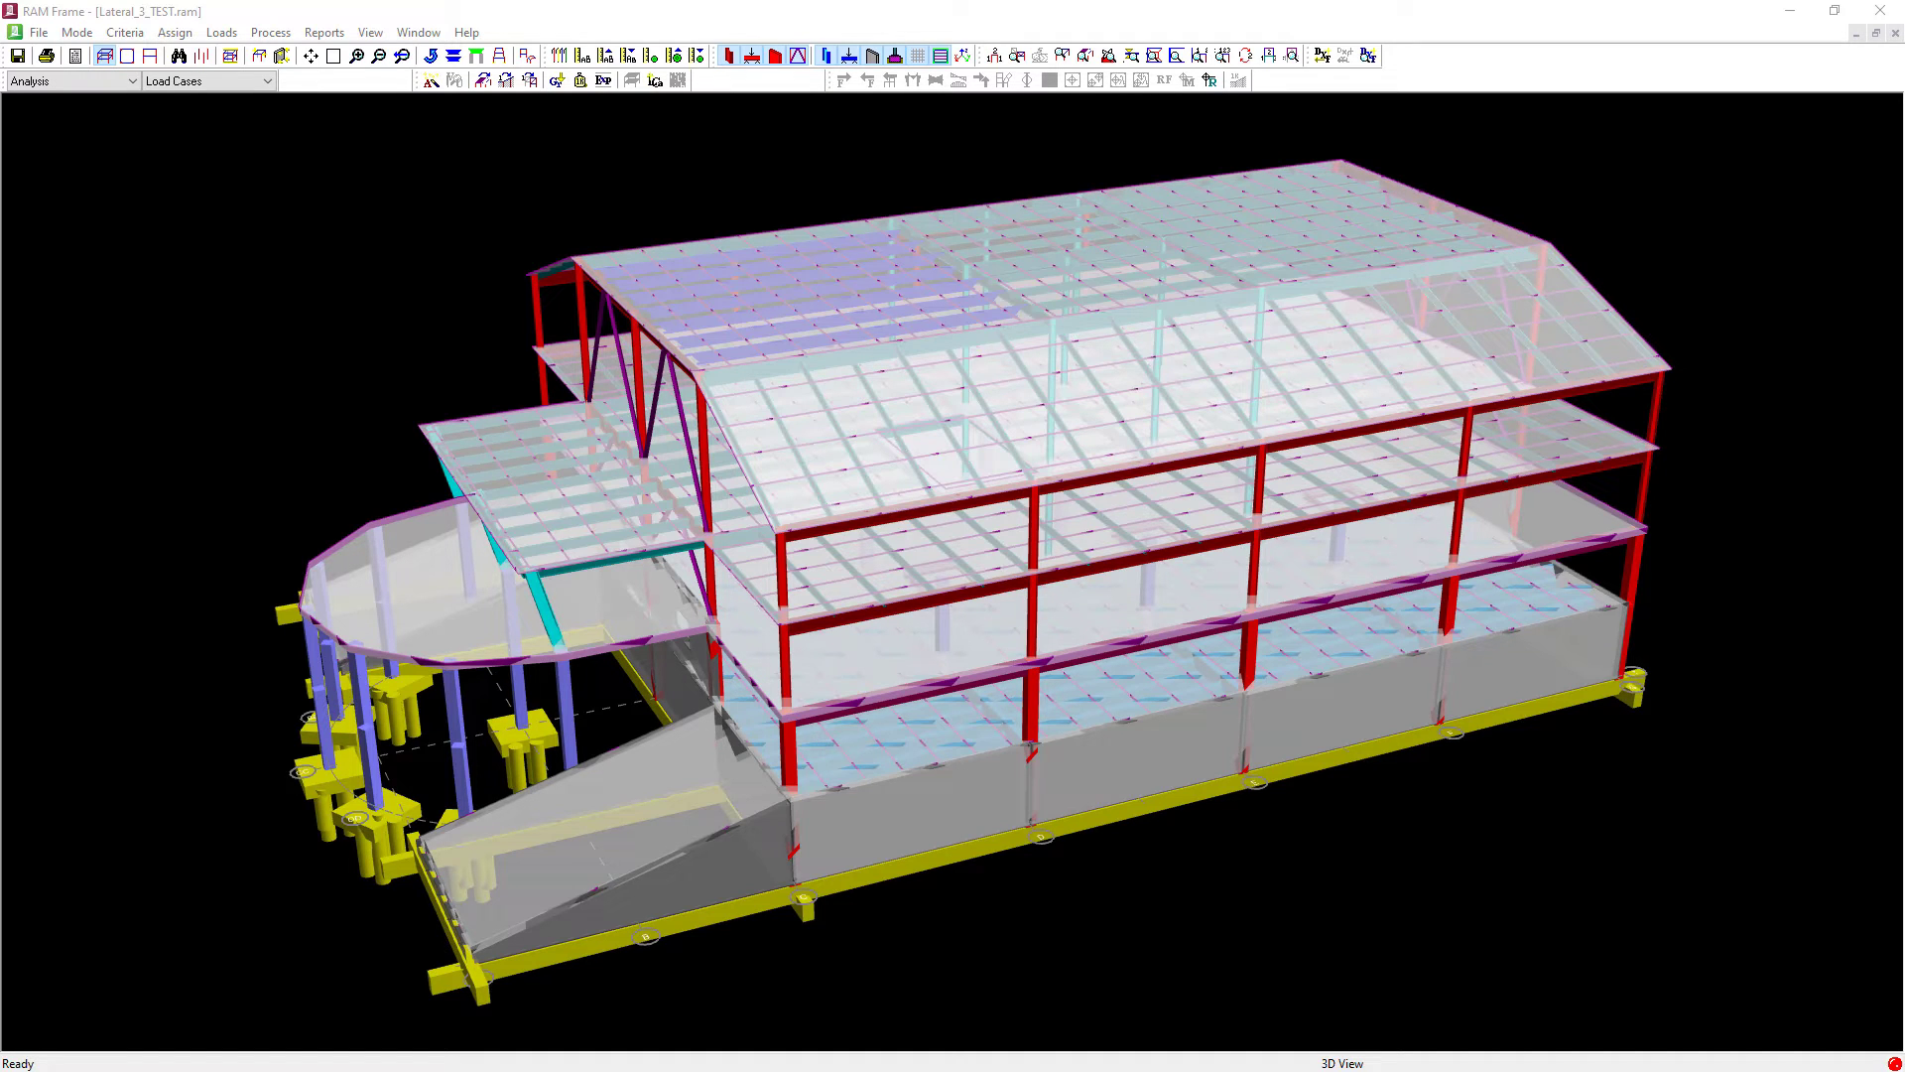
- Define a seismic load case labelled Seismic ELFP using the ASCE 7-16 Equivalent Lateral Force type
left_click(222, 33)
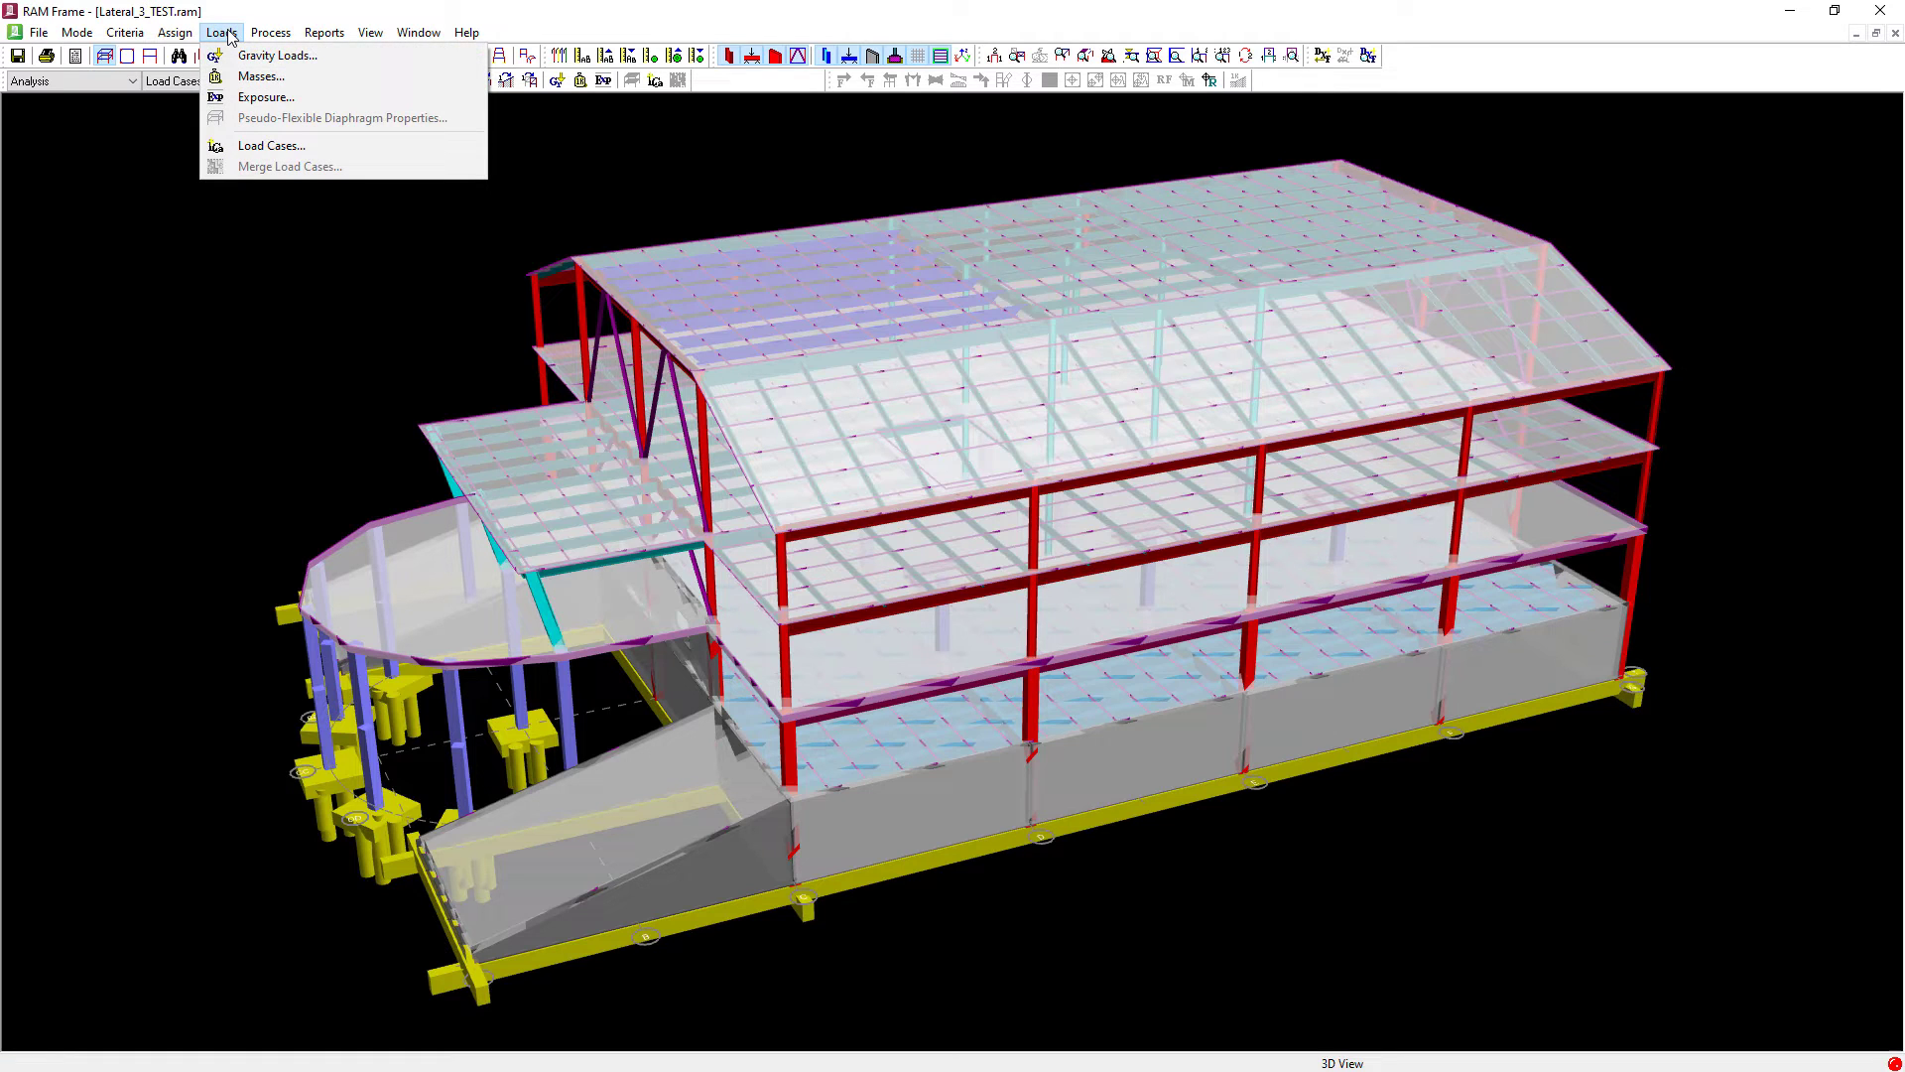
left_click(256, 146)
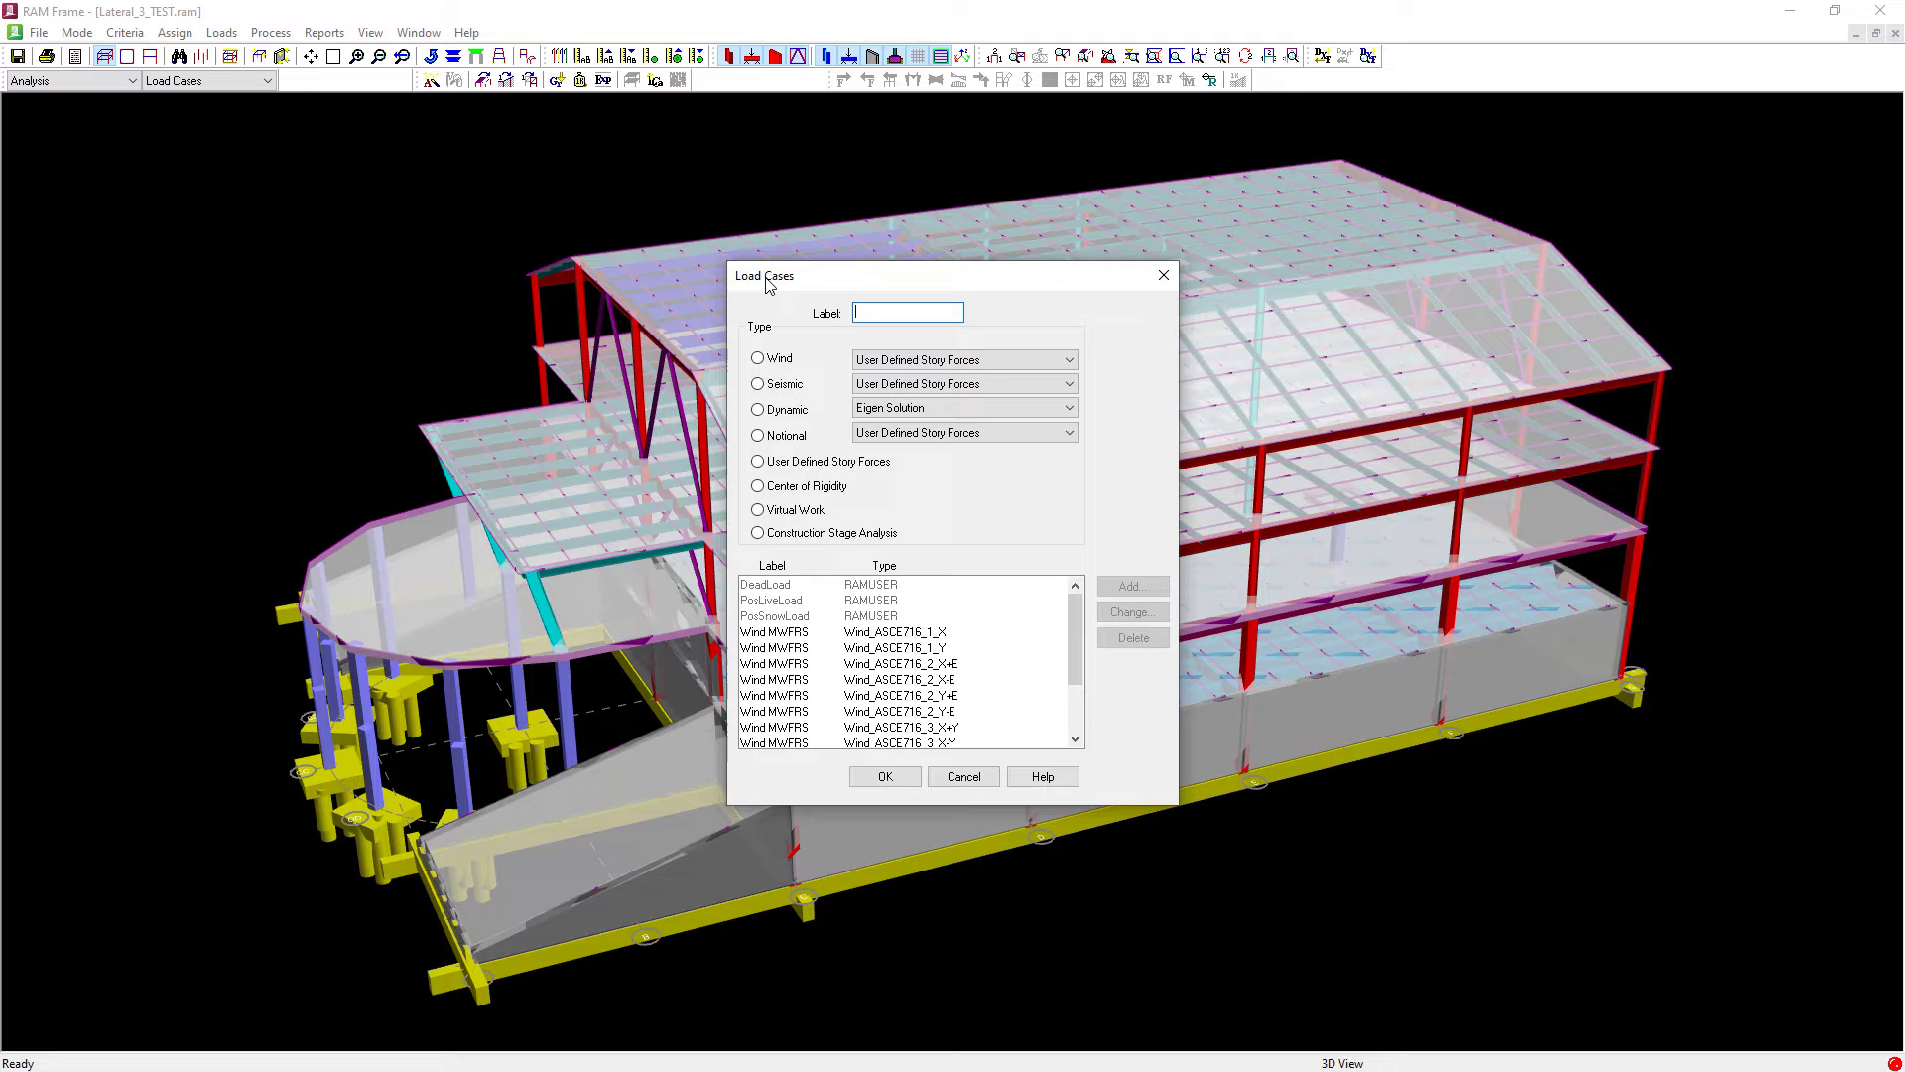
left_click_drag(764, 281, 228, 178)
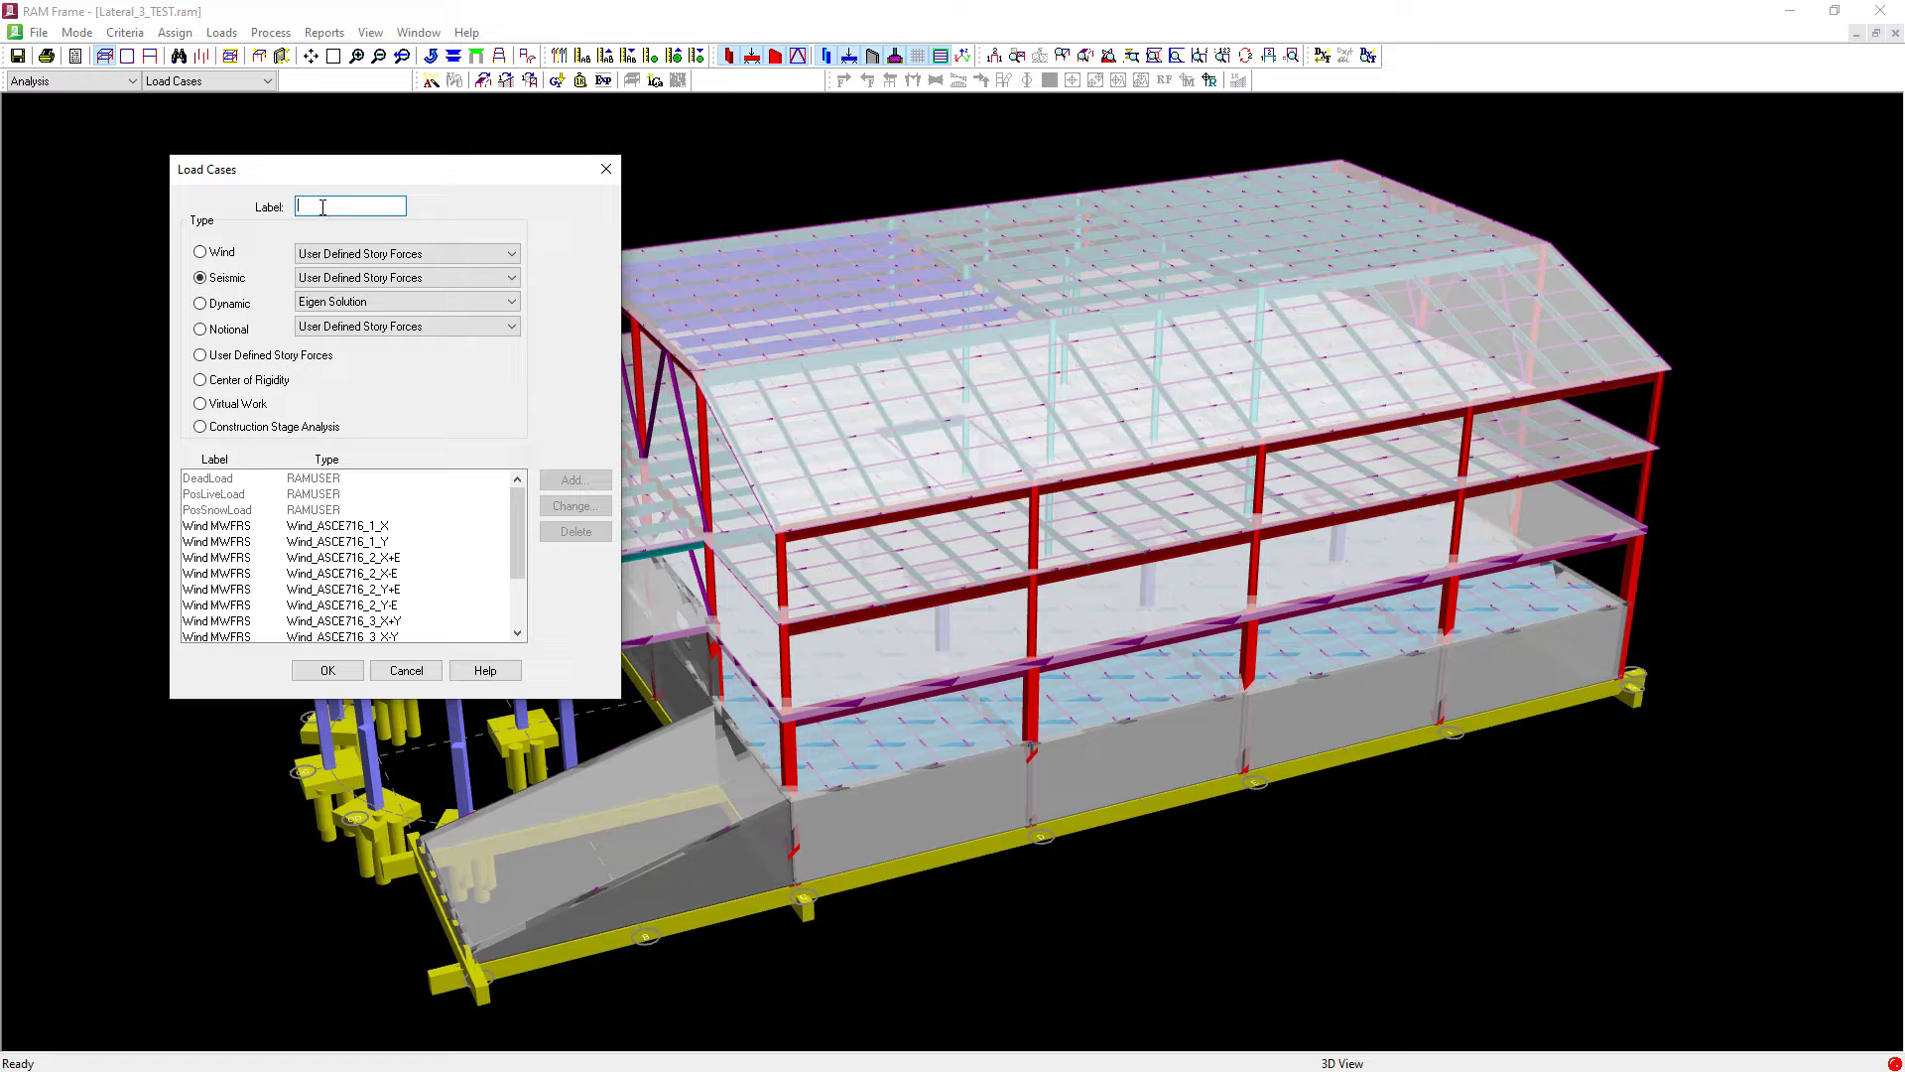
type("Seismic ELFP")
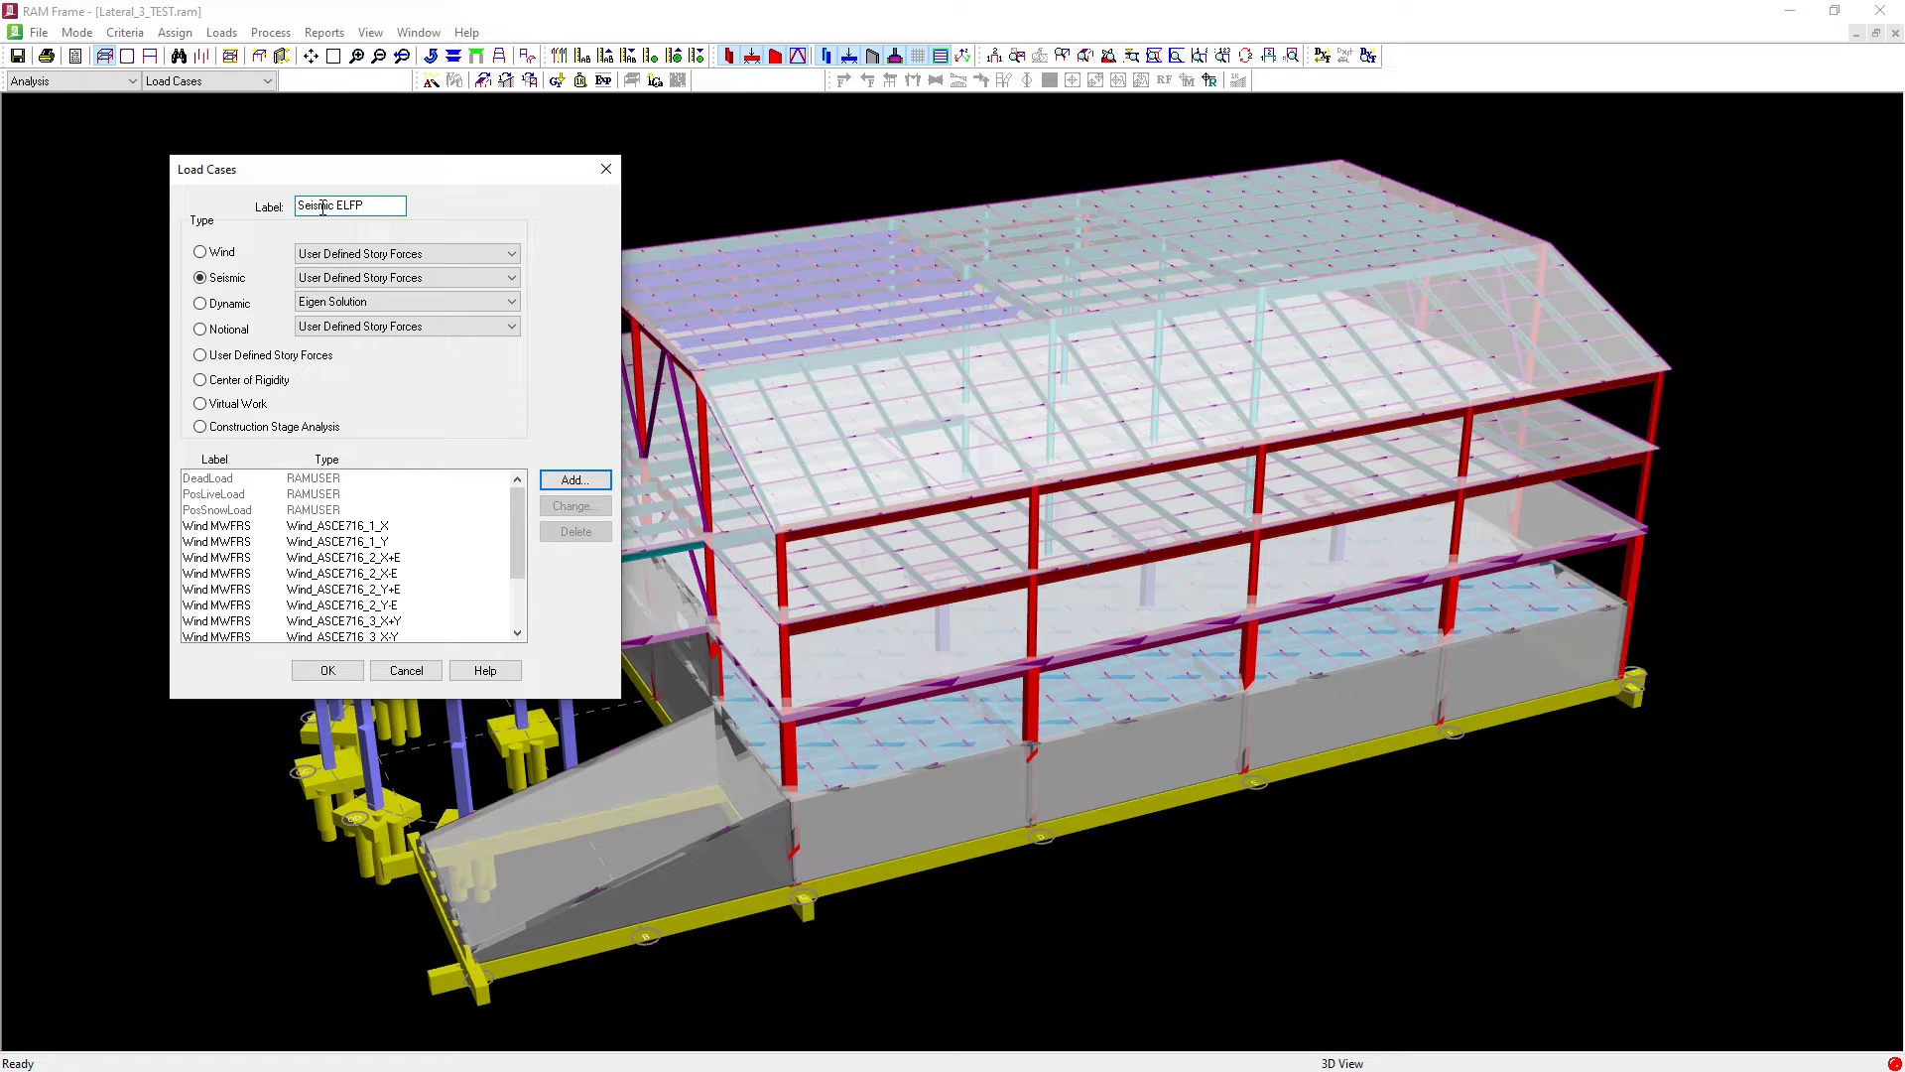
left_click(342, 281)
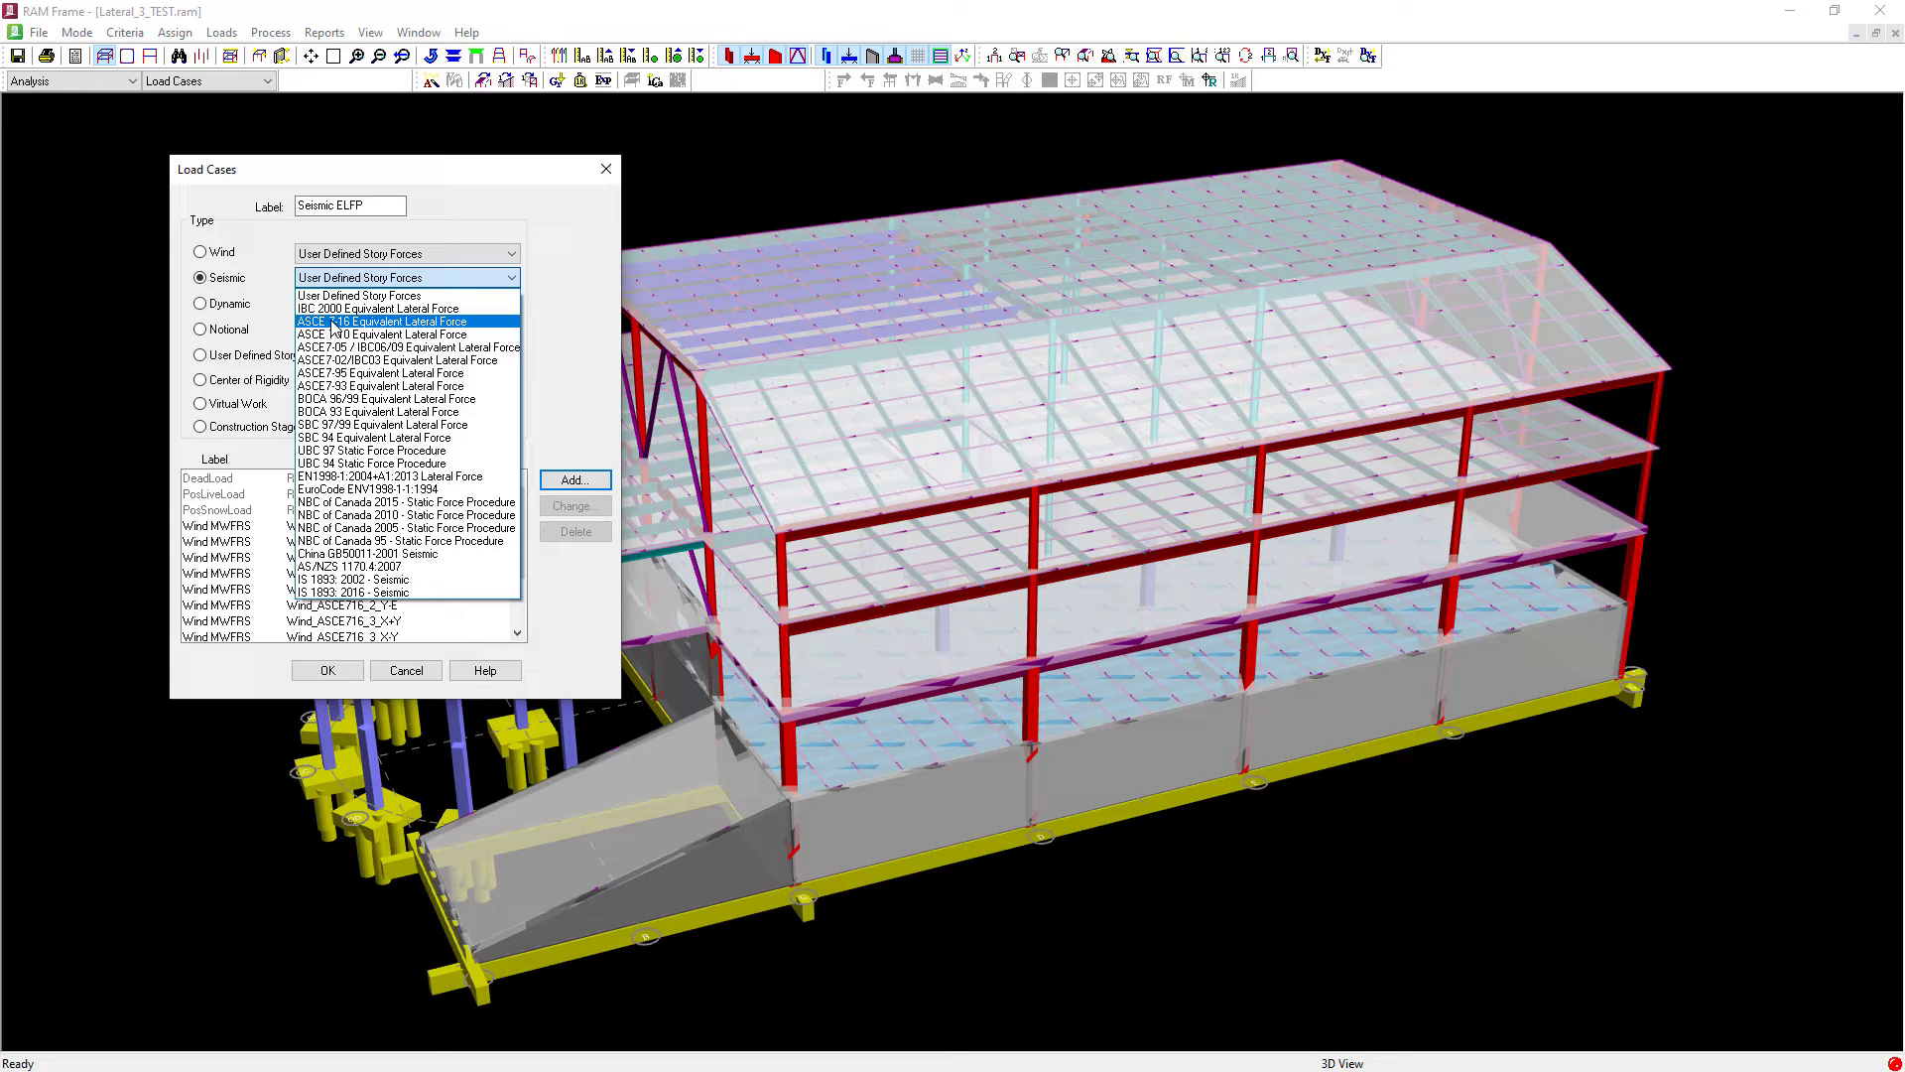
left_click(333, 322)
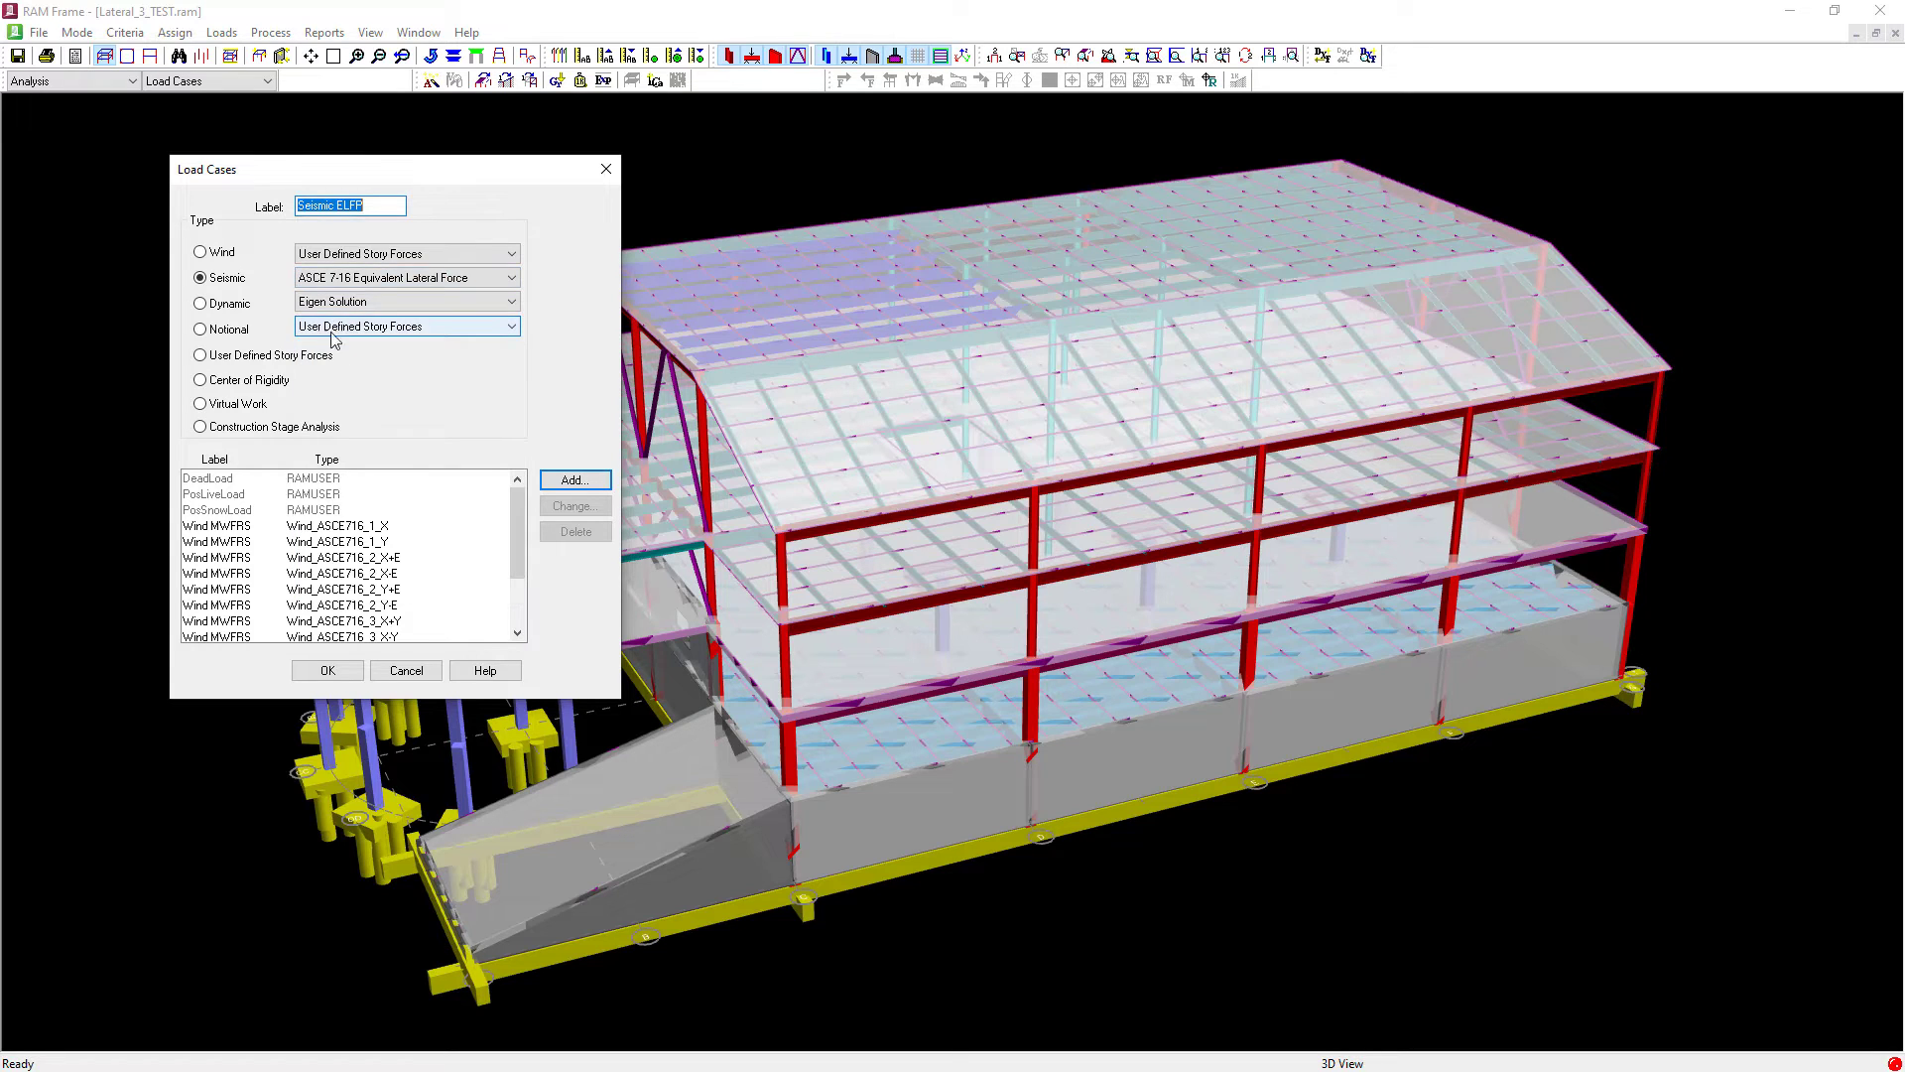
left_click(512, 278)
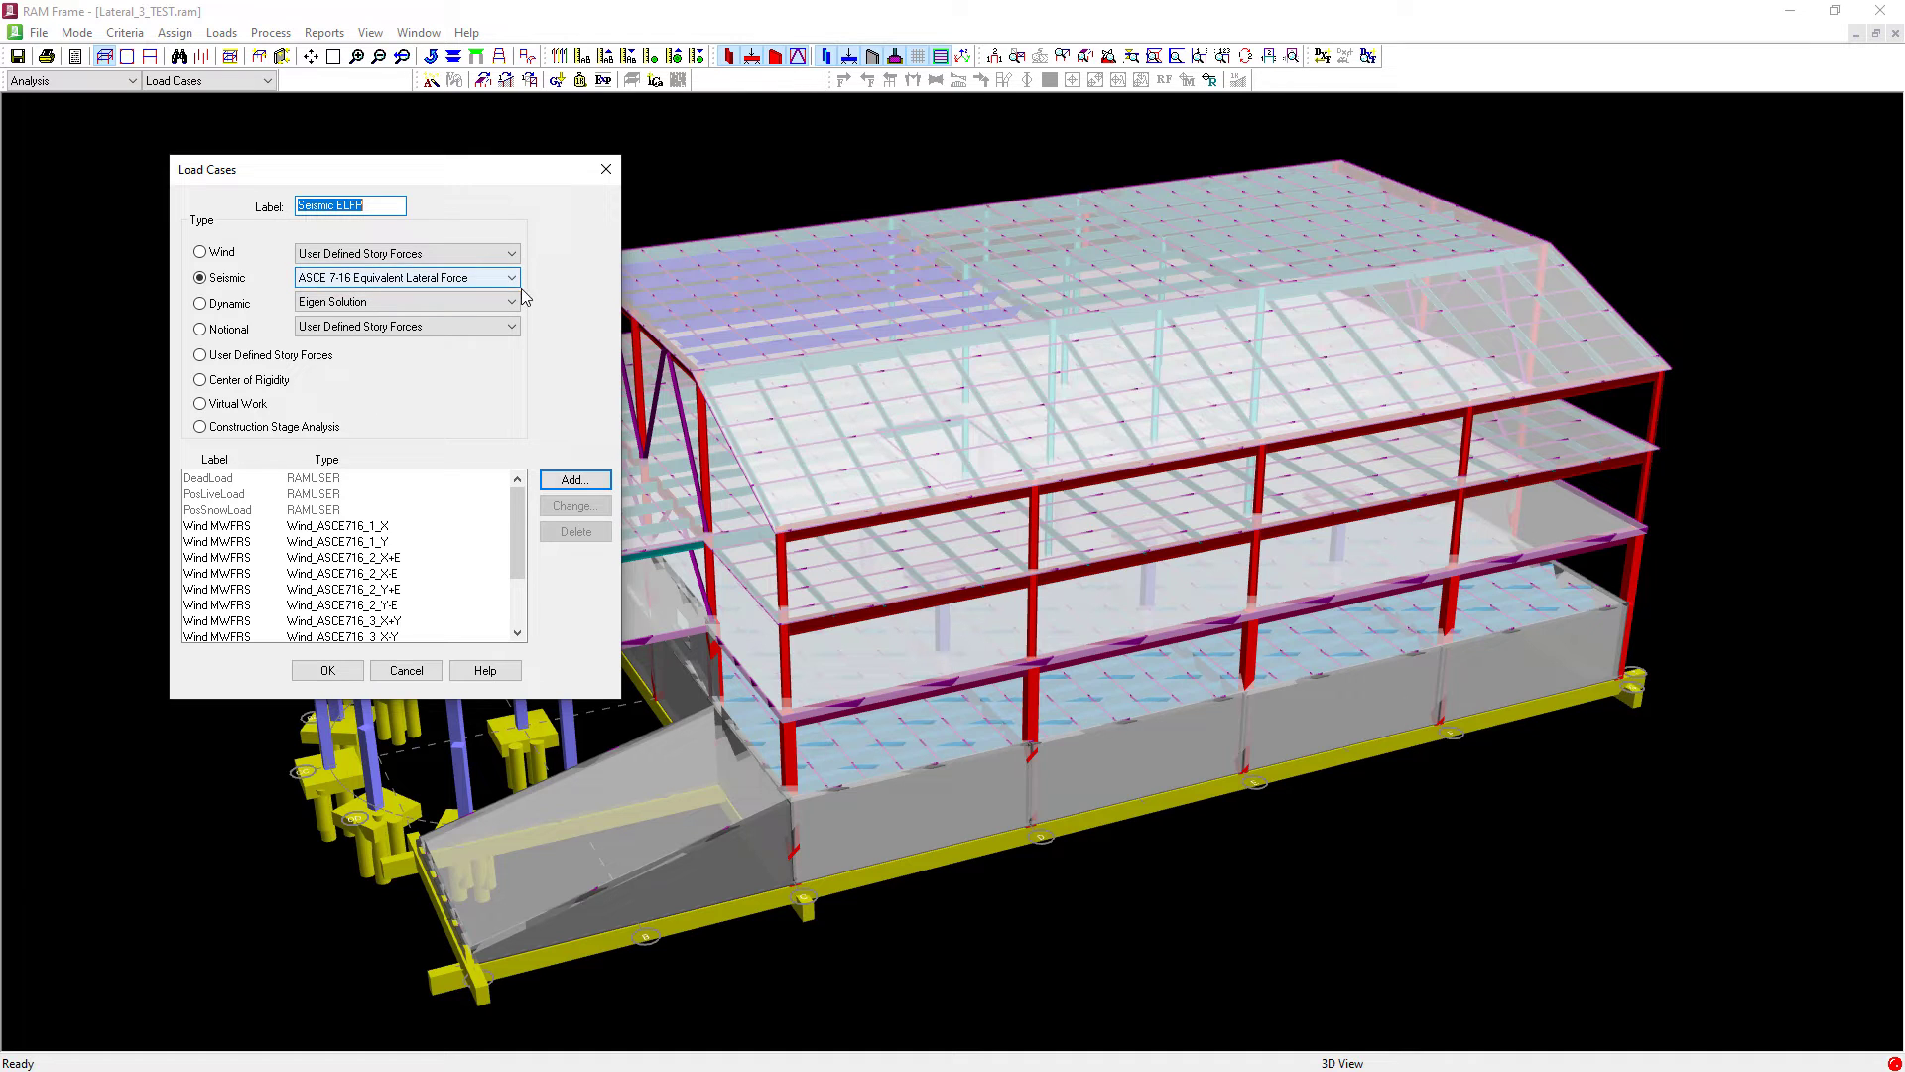
left_click(512, 278)
- Add the seismic load case with provisions for Member Forces and R set to 3 in both directions, and accept the load cases
left_click(582, 480)
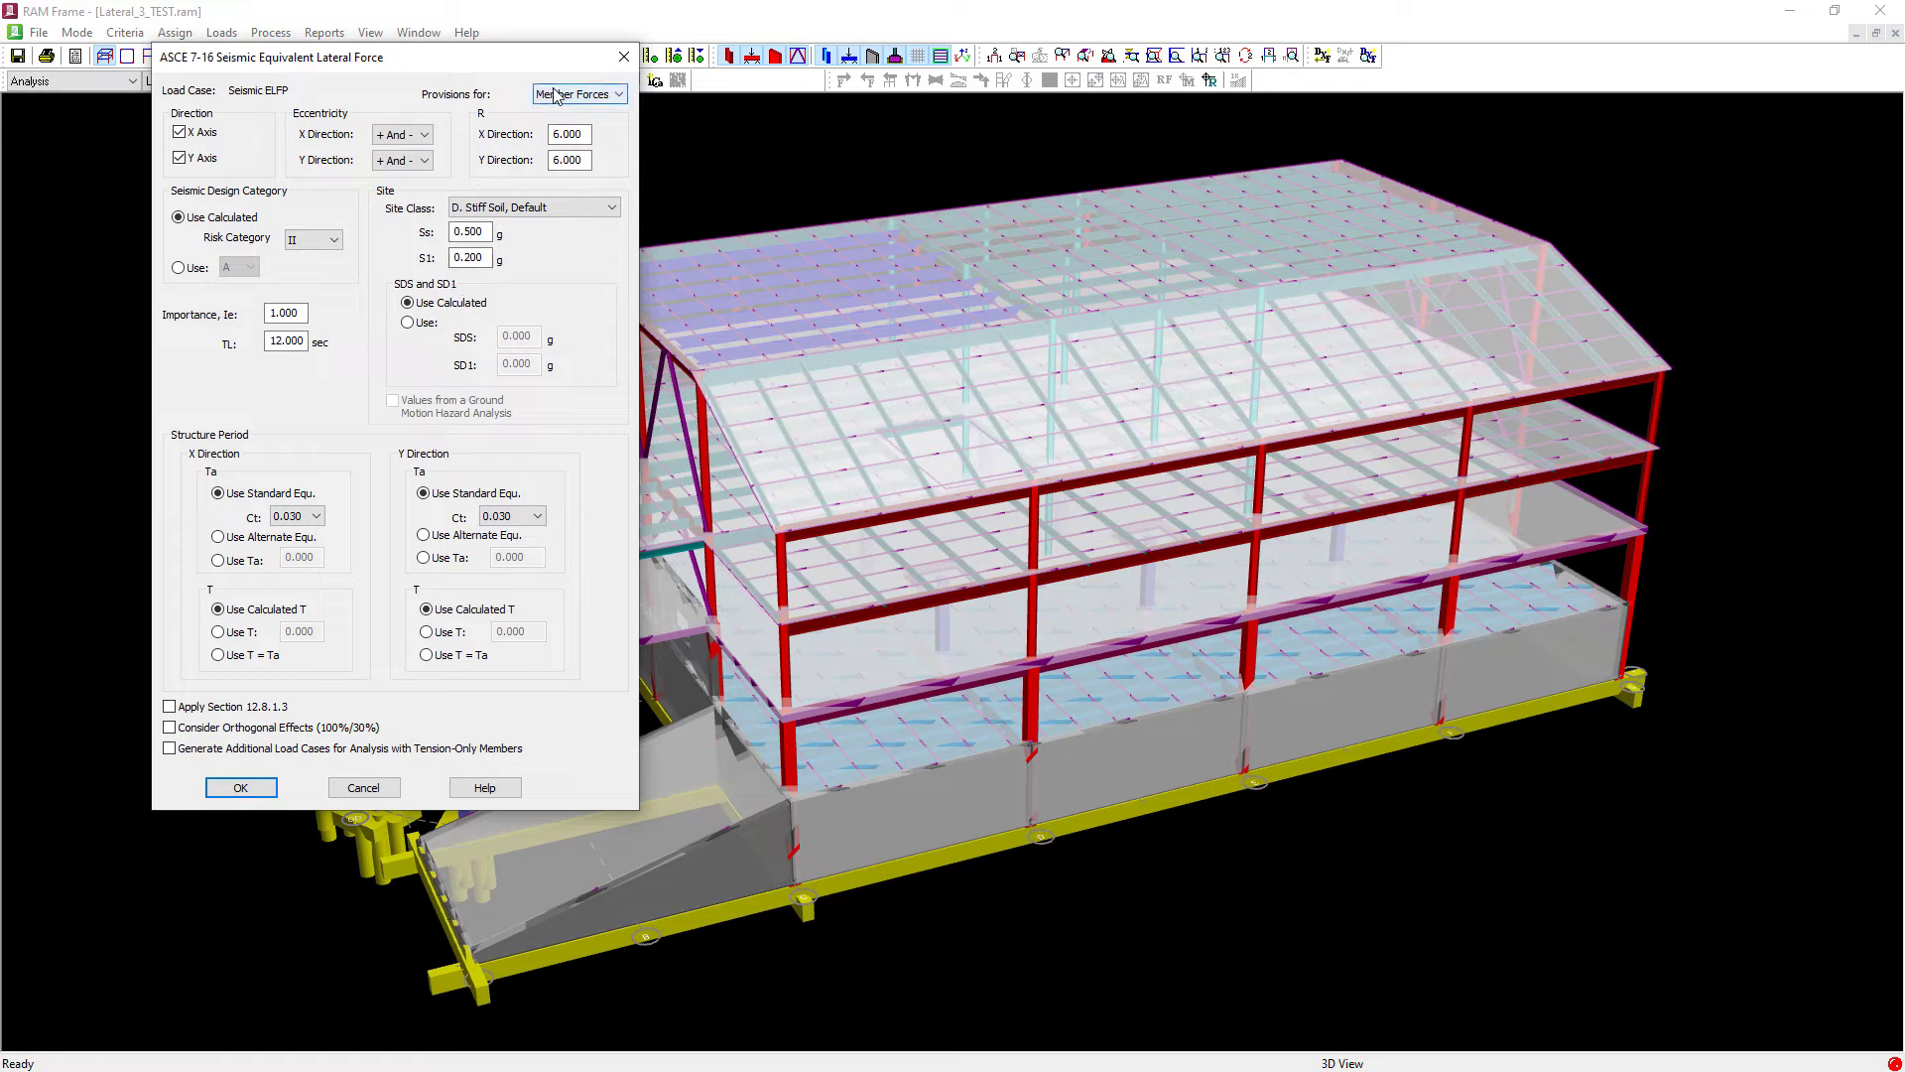
left_click(587, 98)
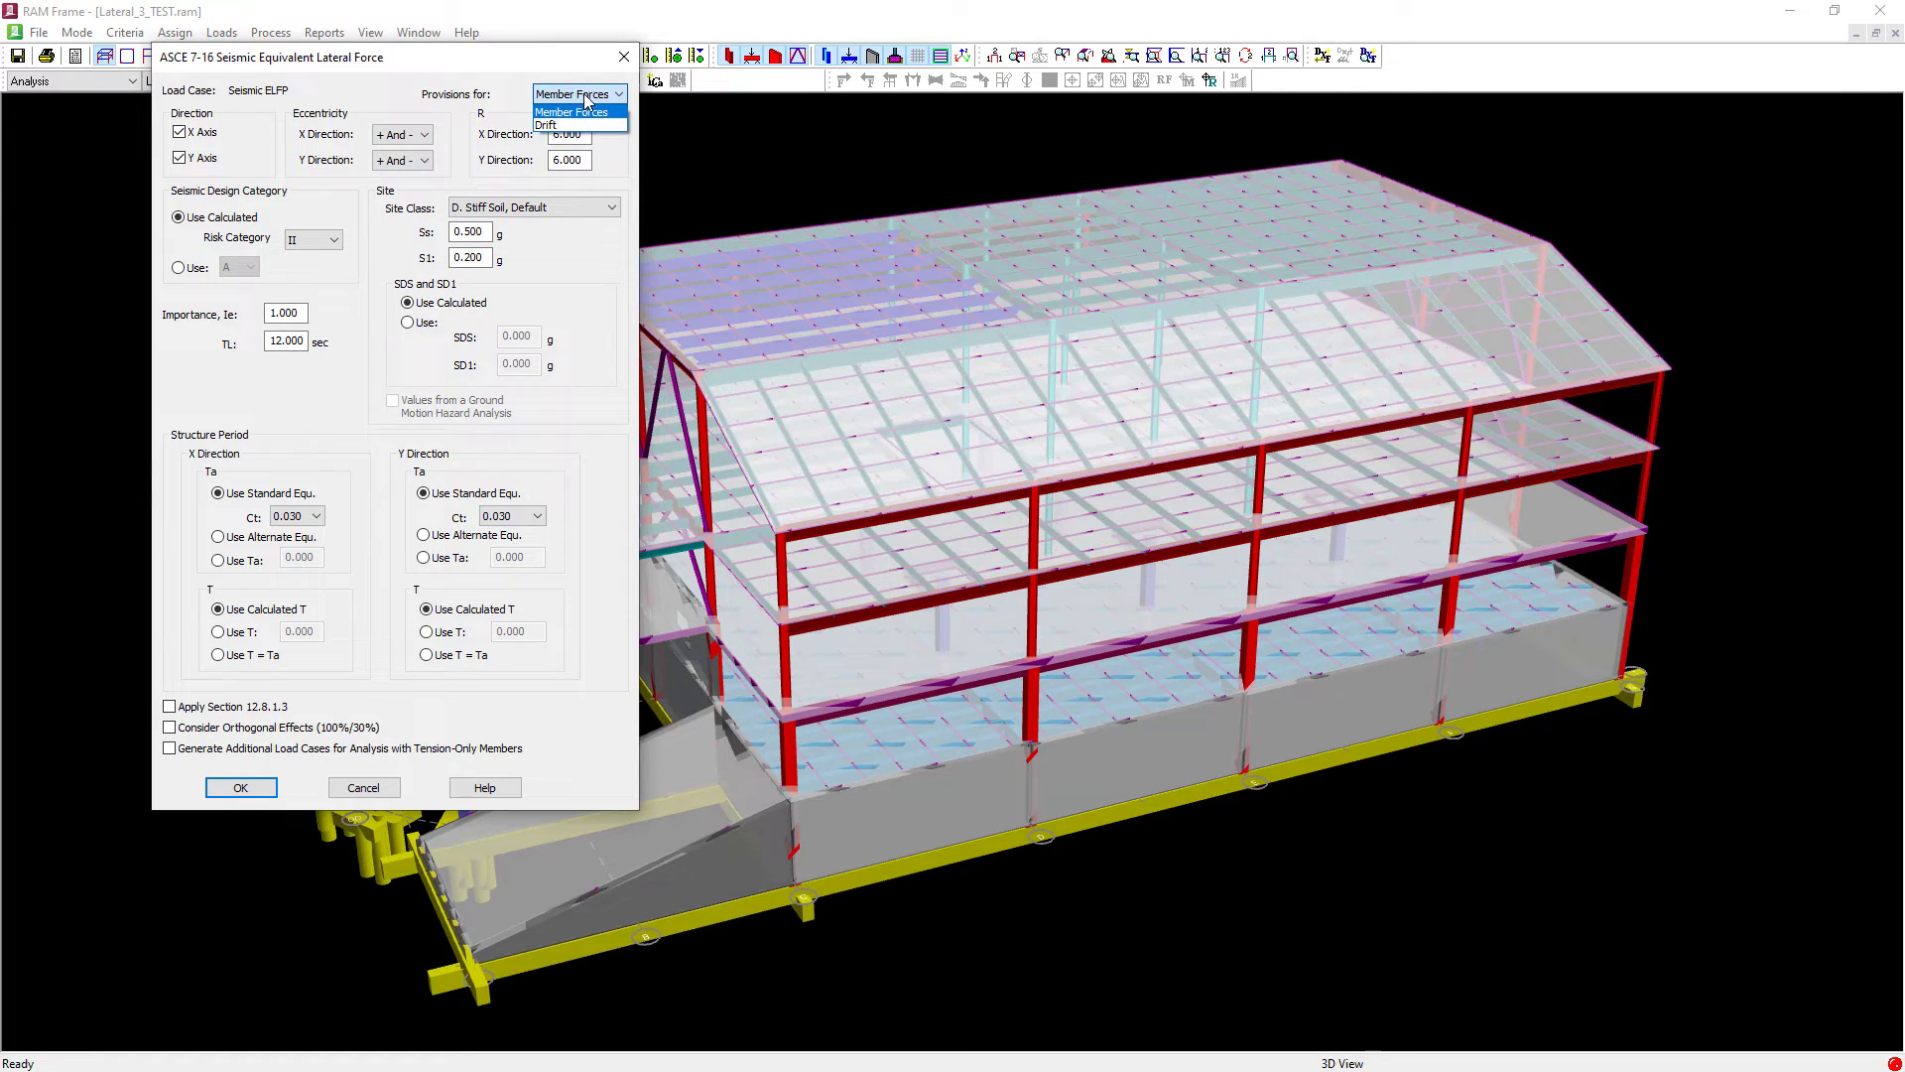
left_click(587, 97)
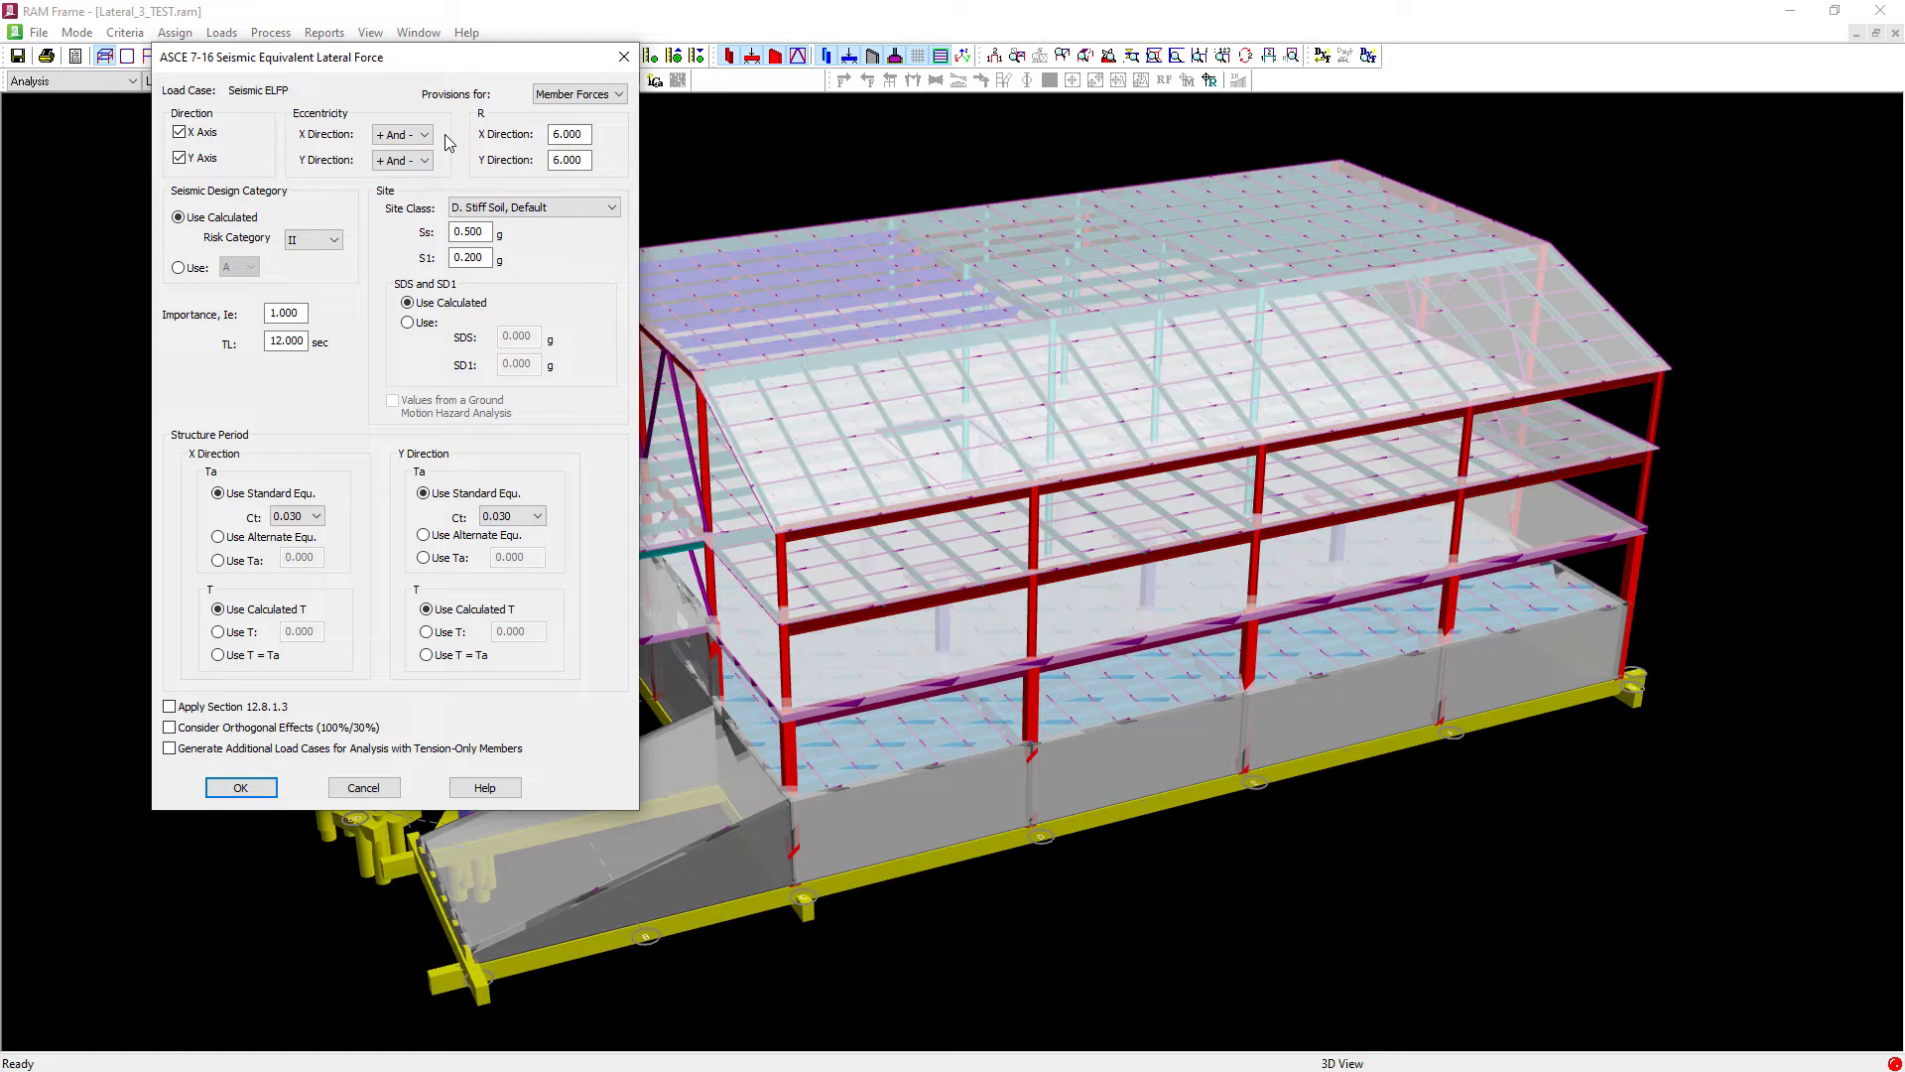
left_click_drag(555, 134, 587, 134)
type("3")
left_click_drag(591, 160, 526, 164)
type("3")
left_click(238, 790)
left_click(239, 788)
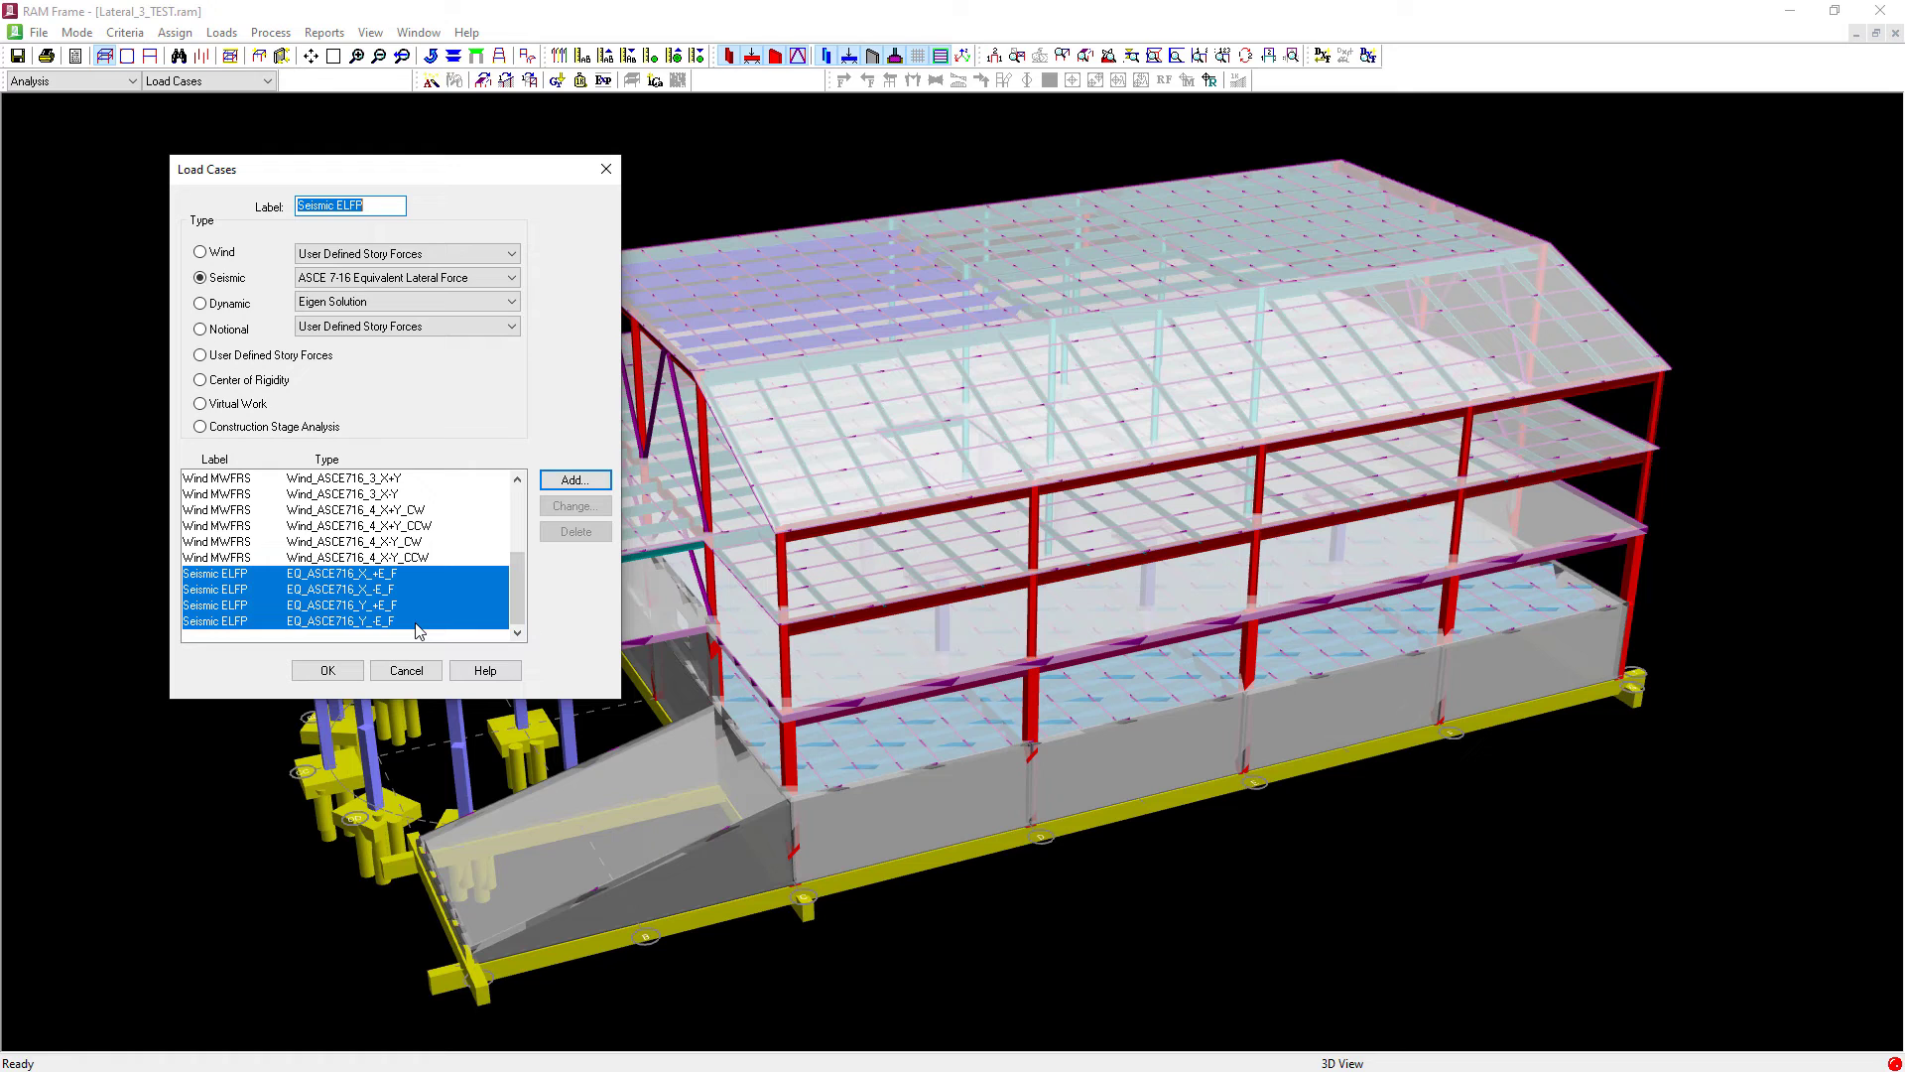
left_click(328, 671)
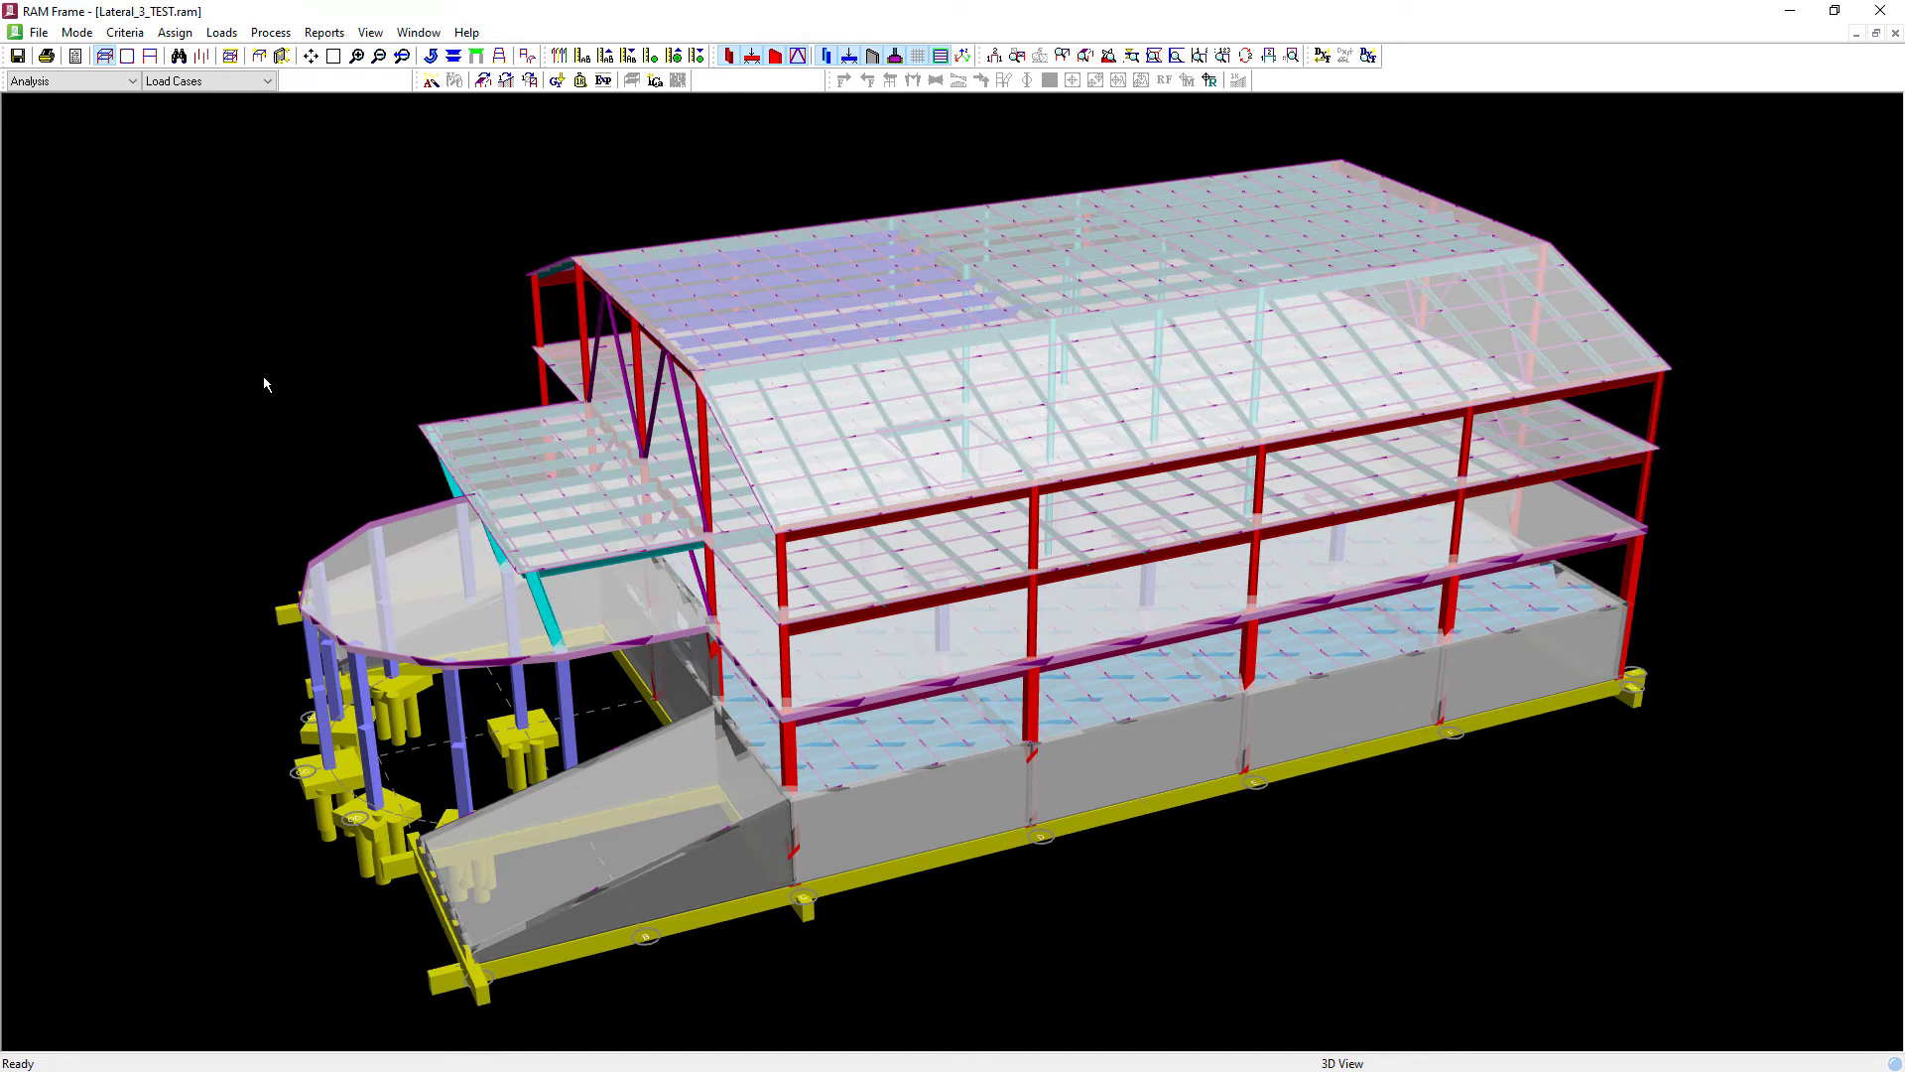
- Analyze the building for all load cases and dismiss the completion and meshing status windows
left_click(271, 33)
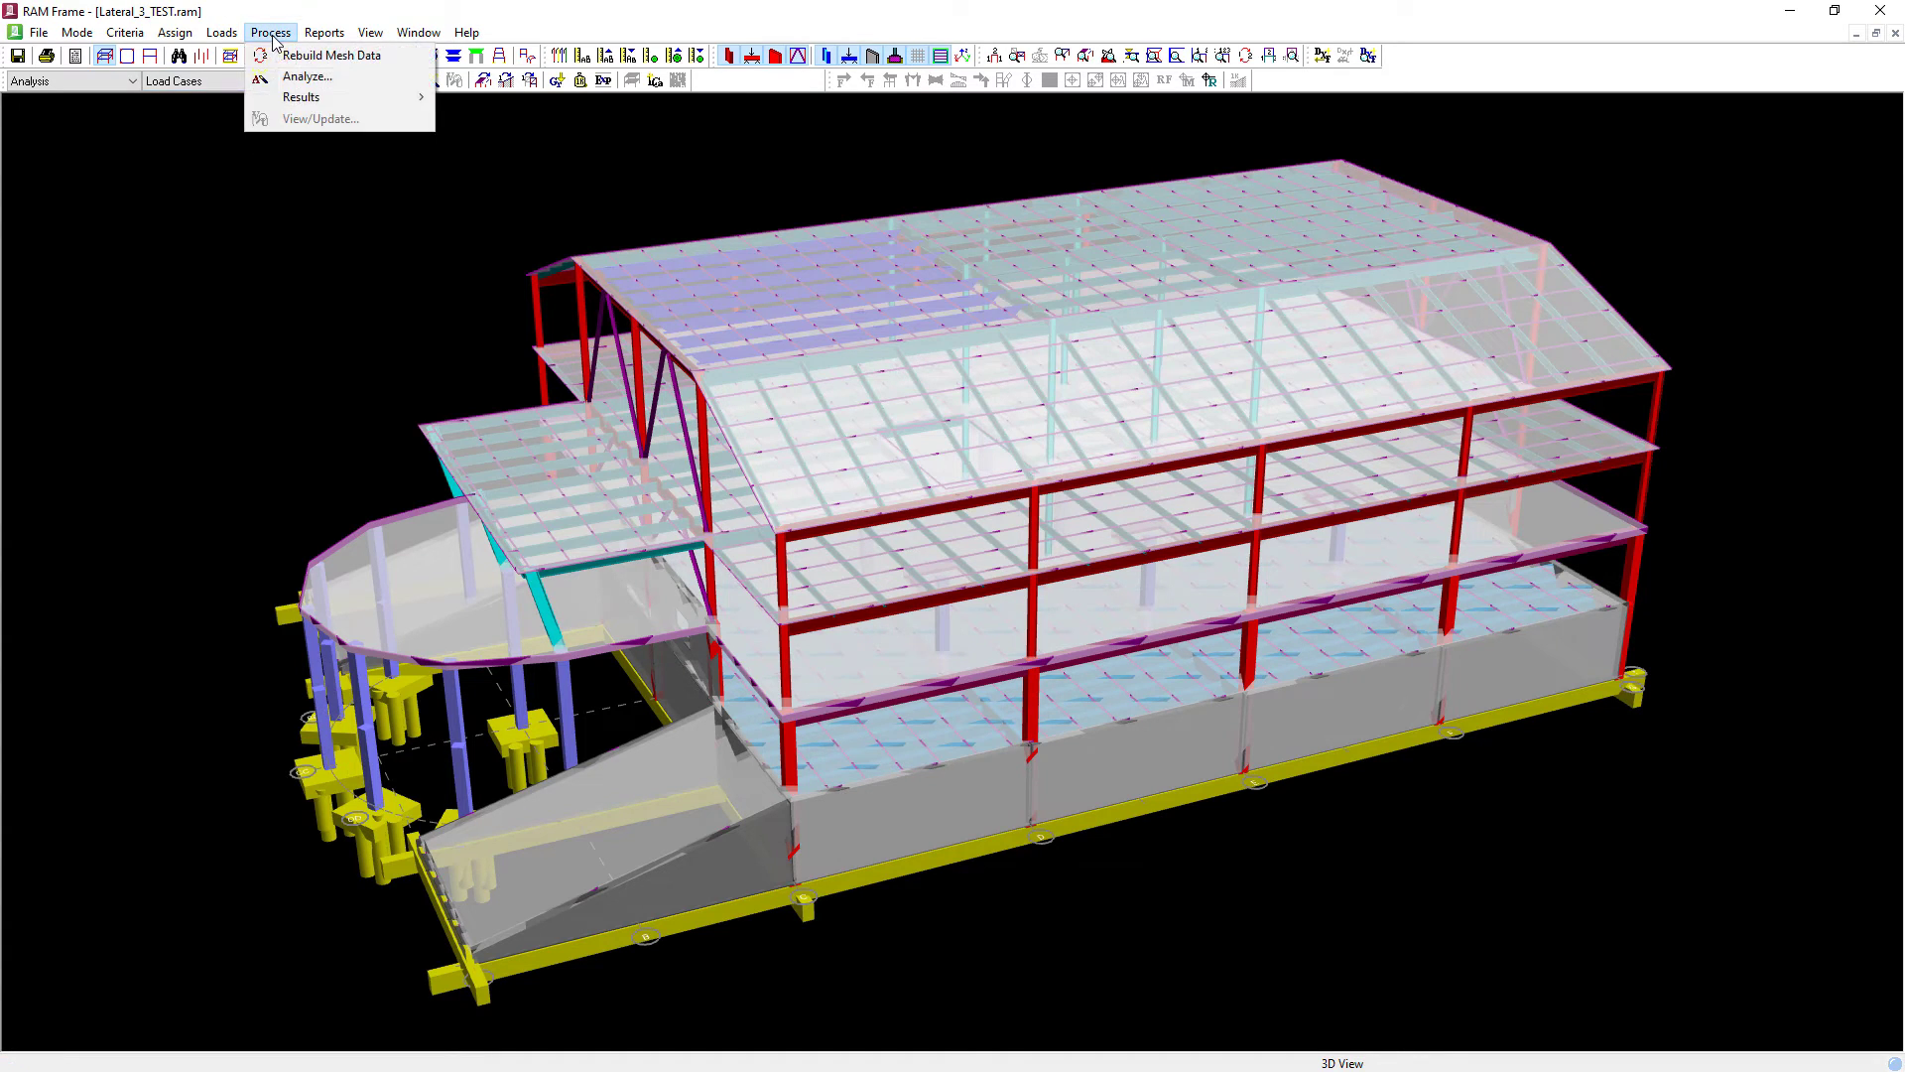
left_click(305, 76)
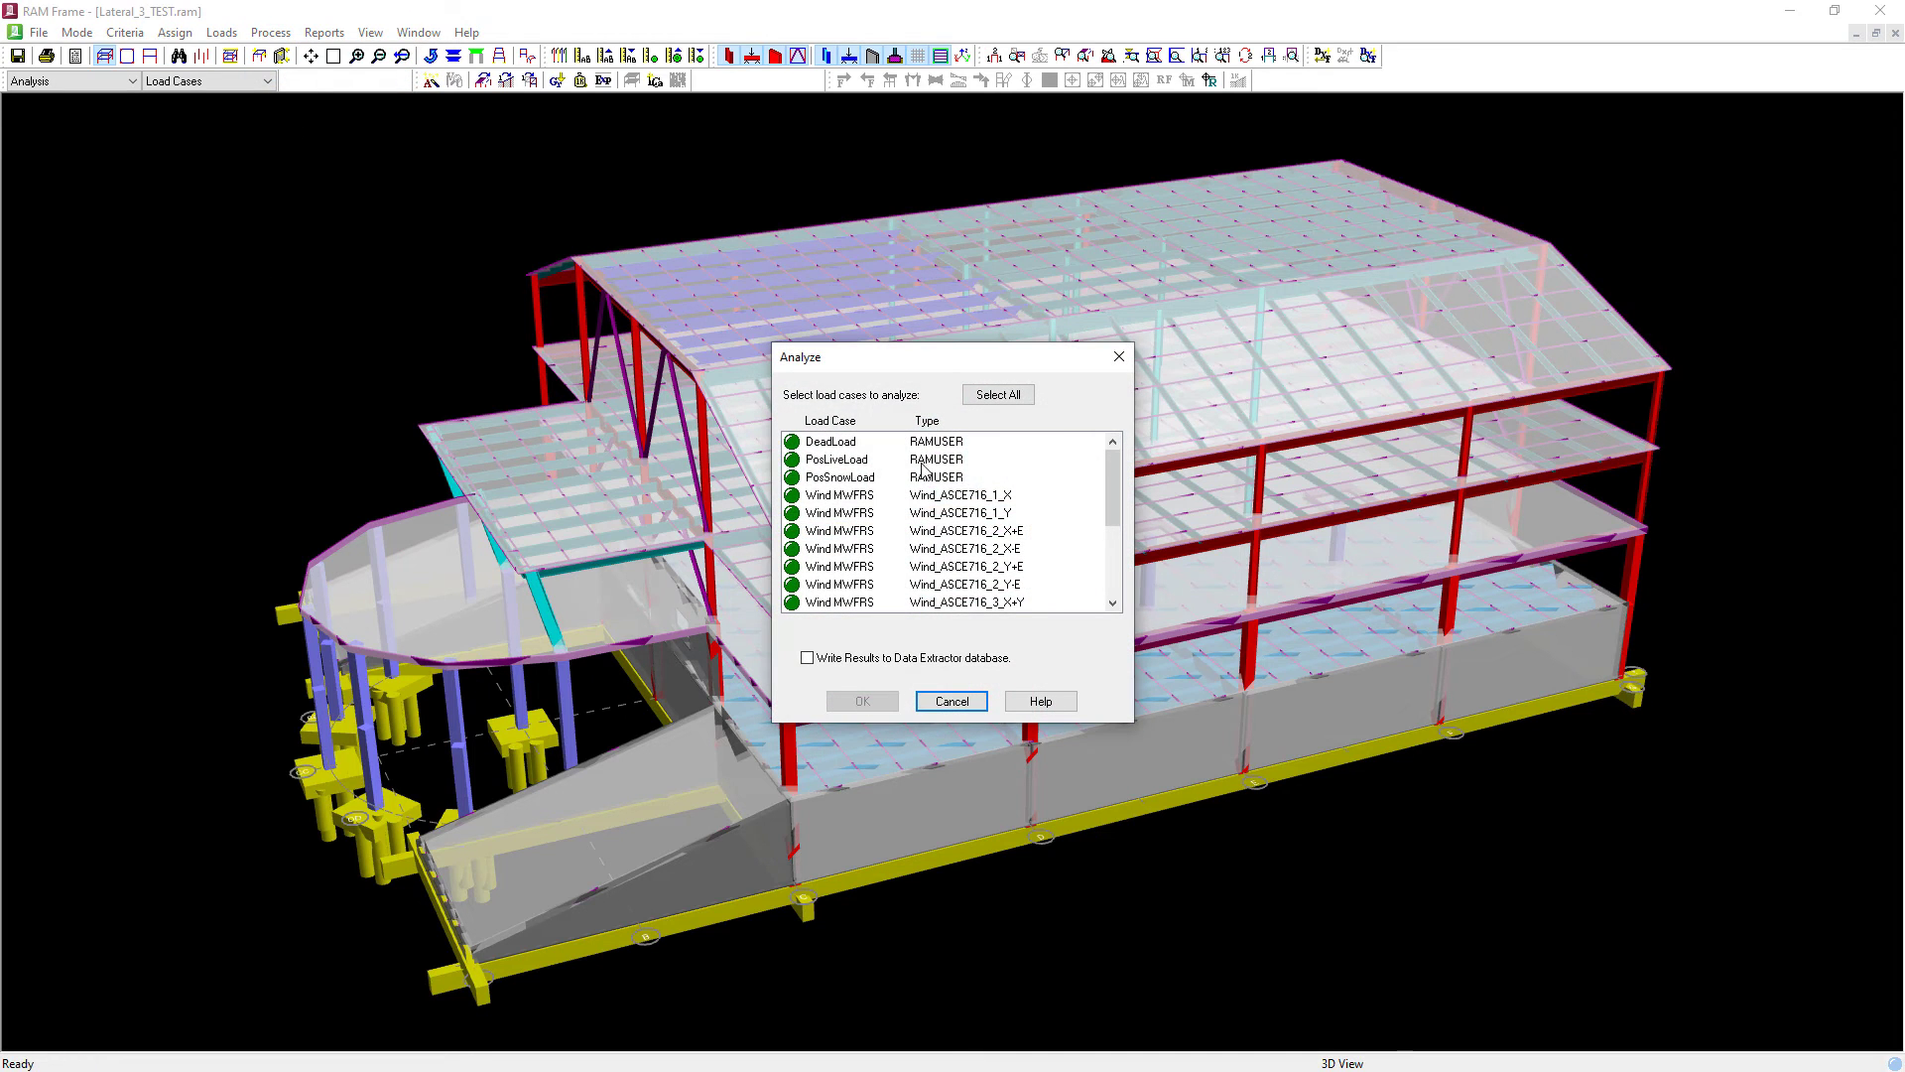
left_click(1002, 395)
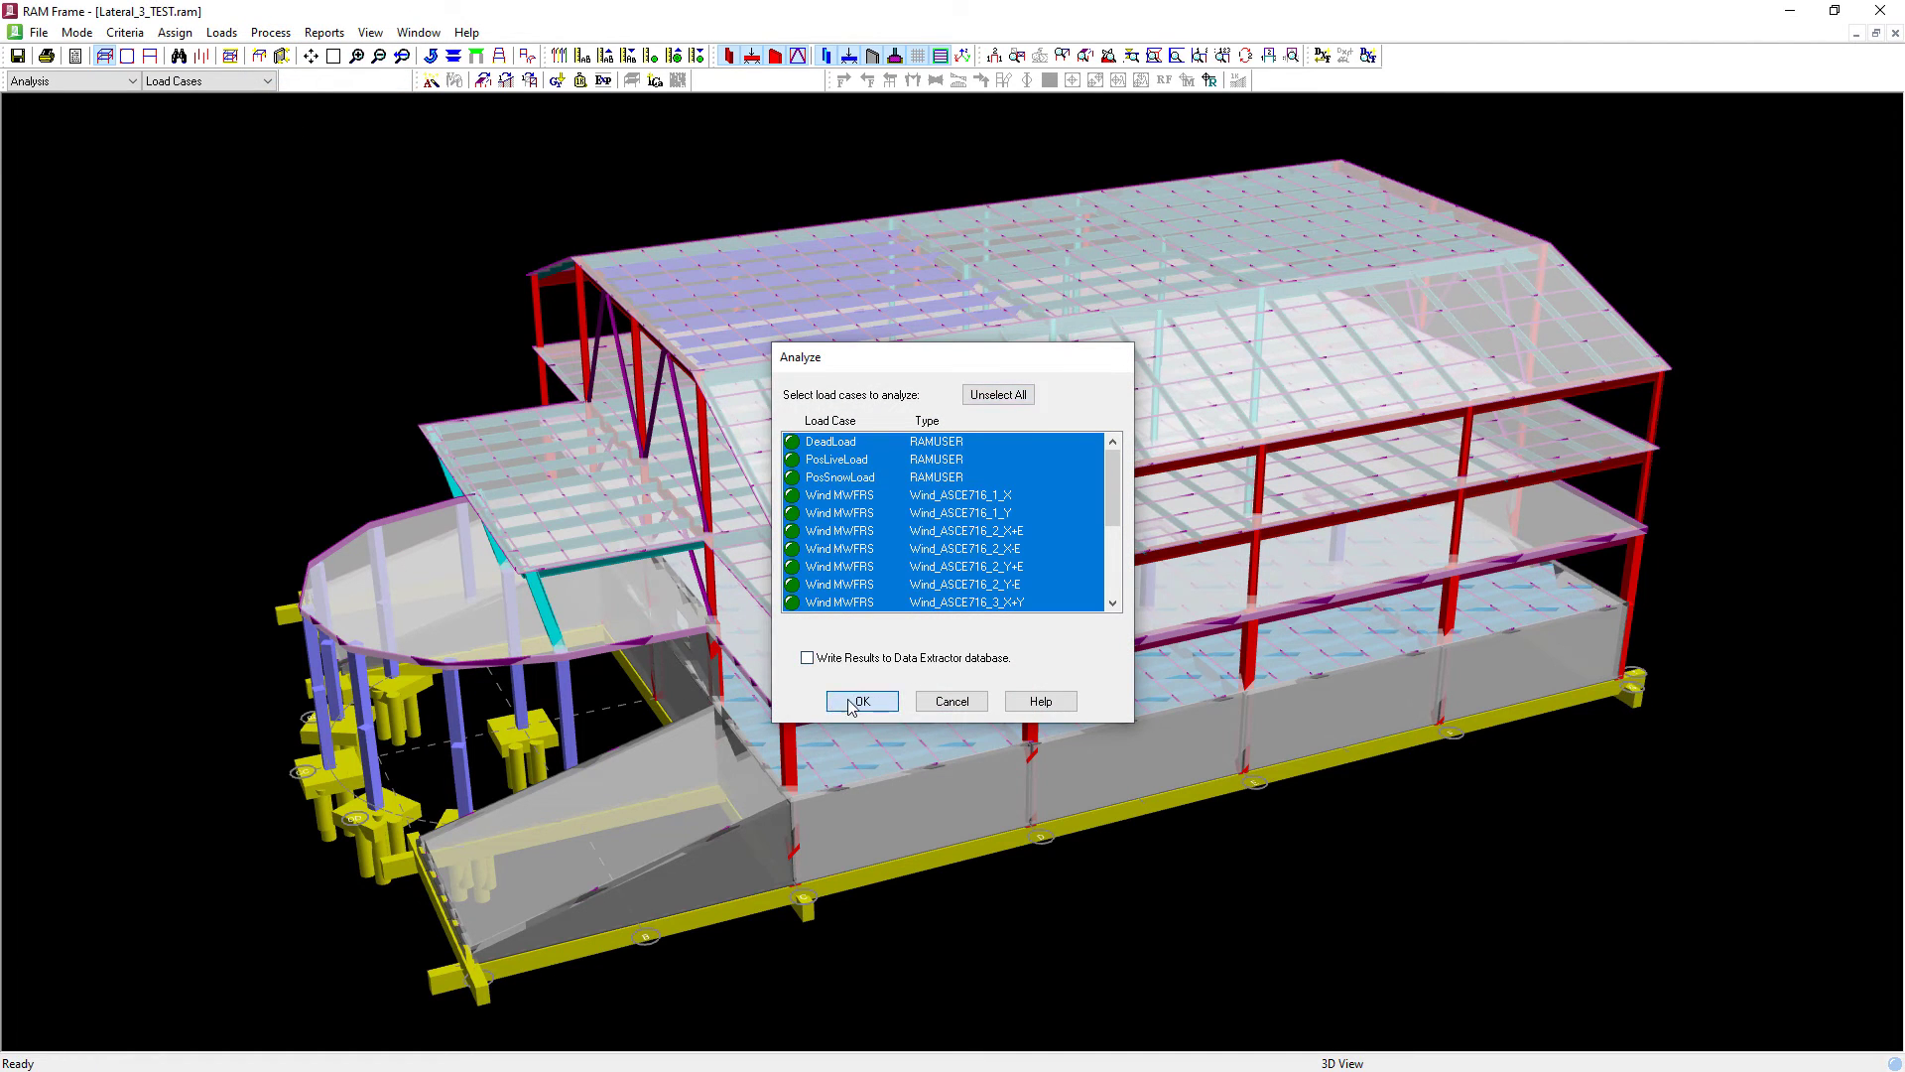
left_click(859, 702)
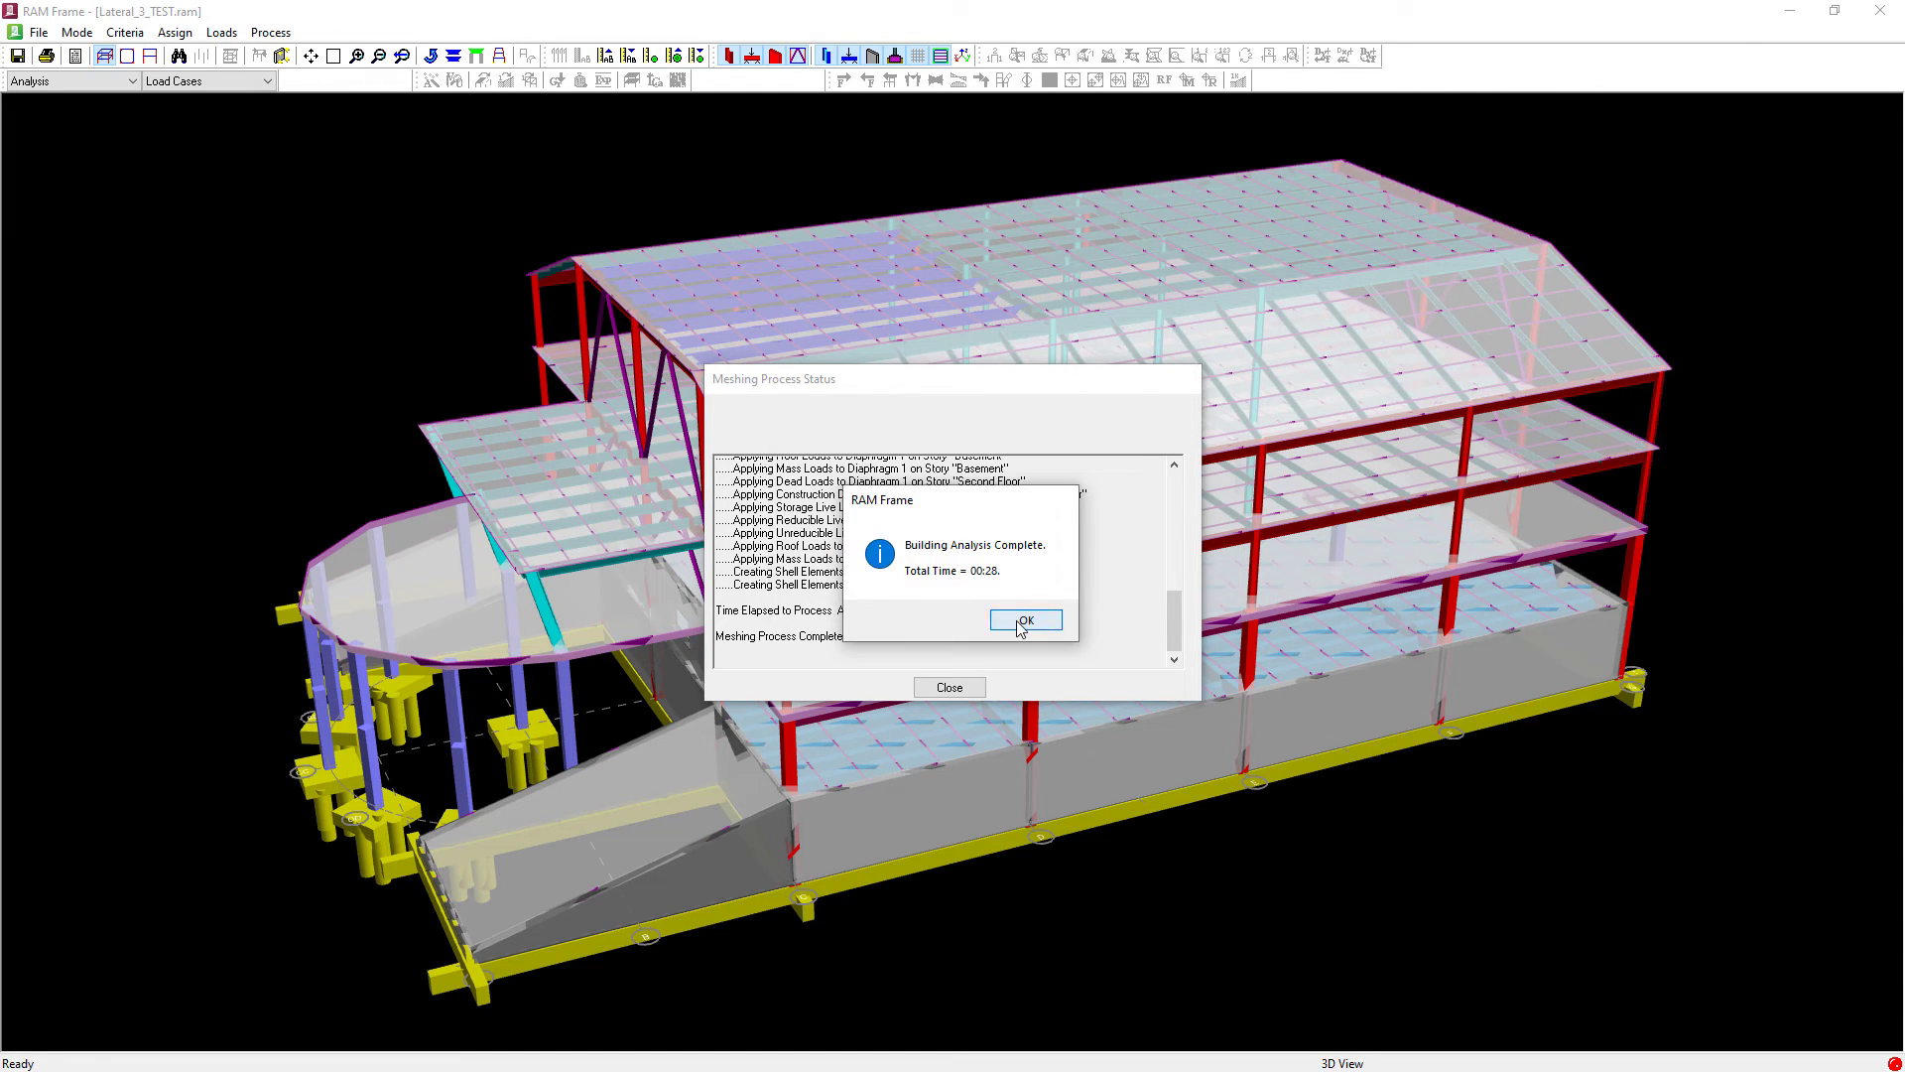
left_click(1022, 619)
left_click(948, 686)
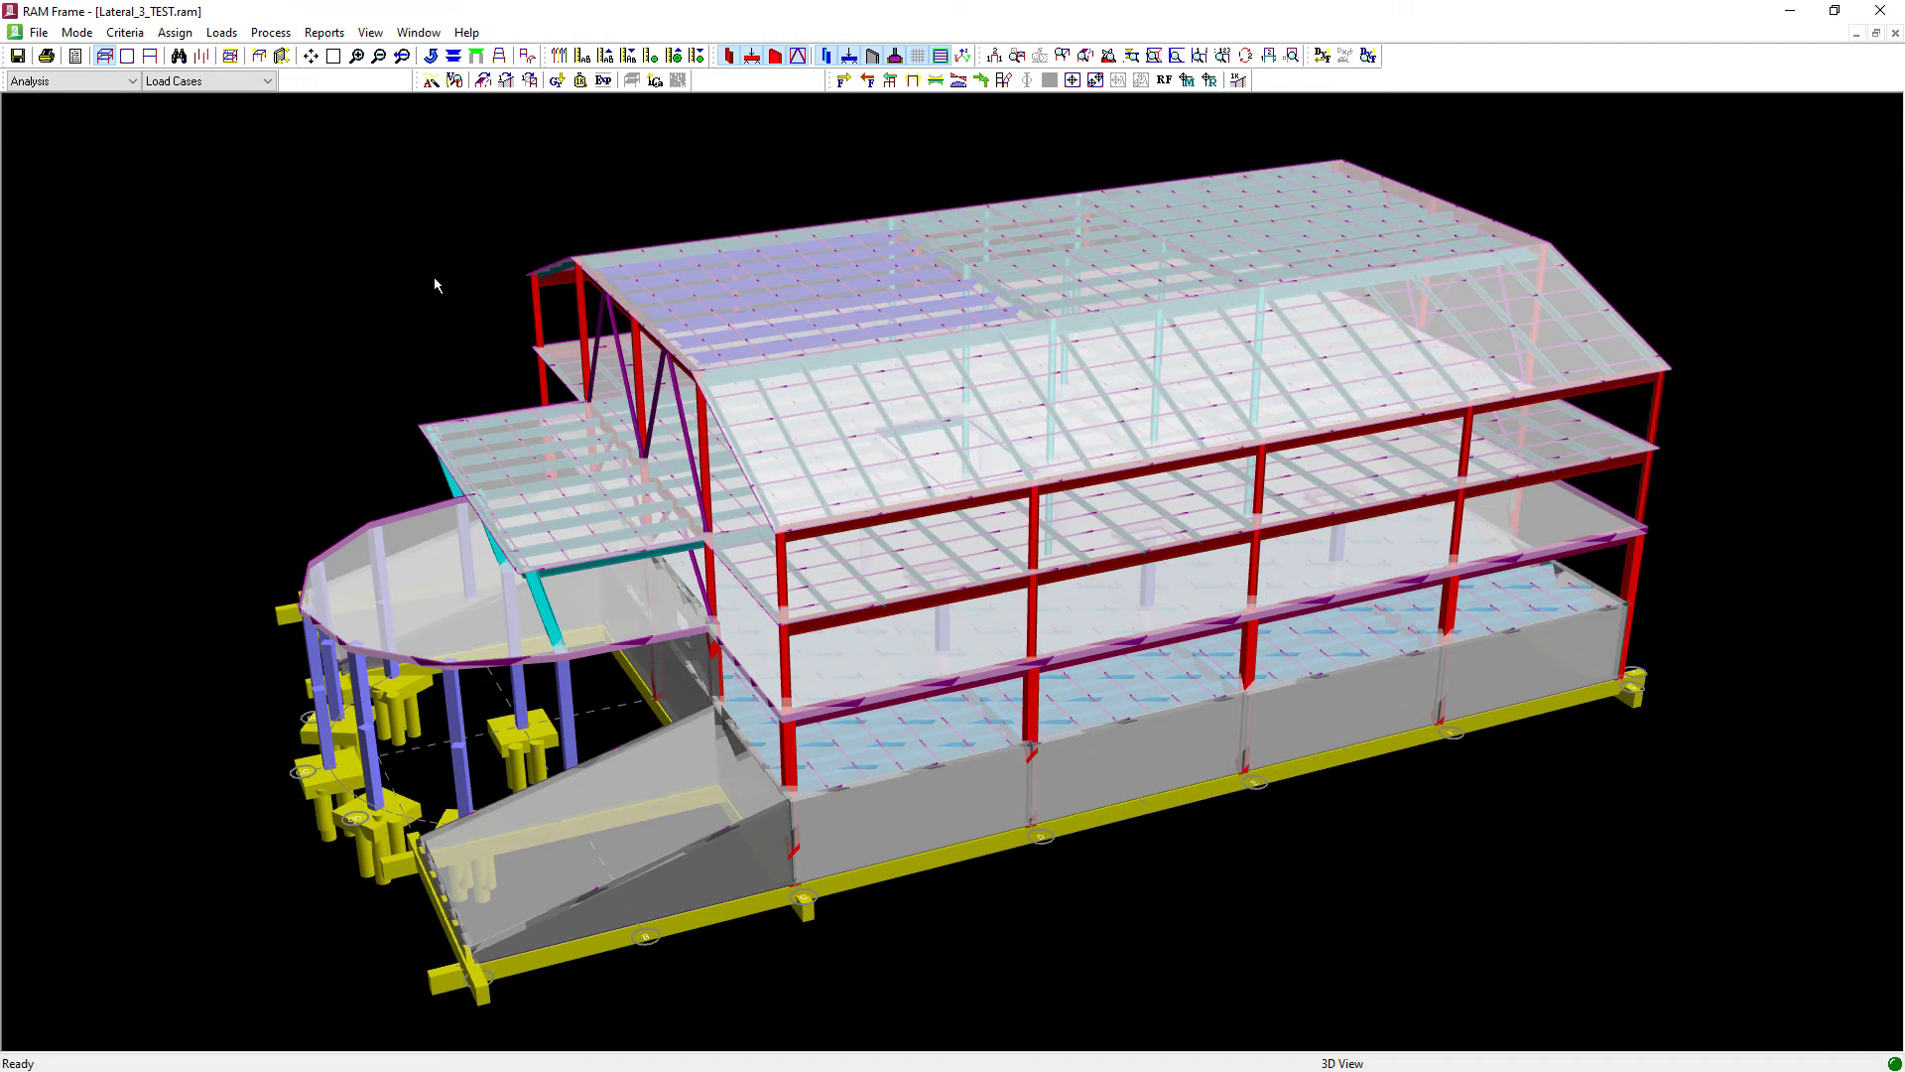
- Open the Loads and Applied Forces report and examine the Seismic ELFP load case's parameters, applied diaphragm forces and story forces
left_click(324, 32)
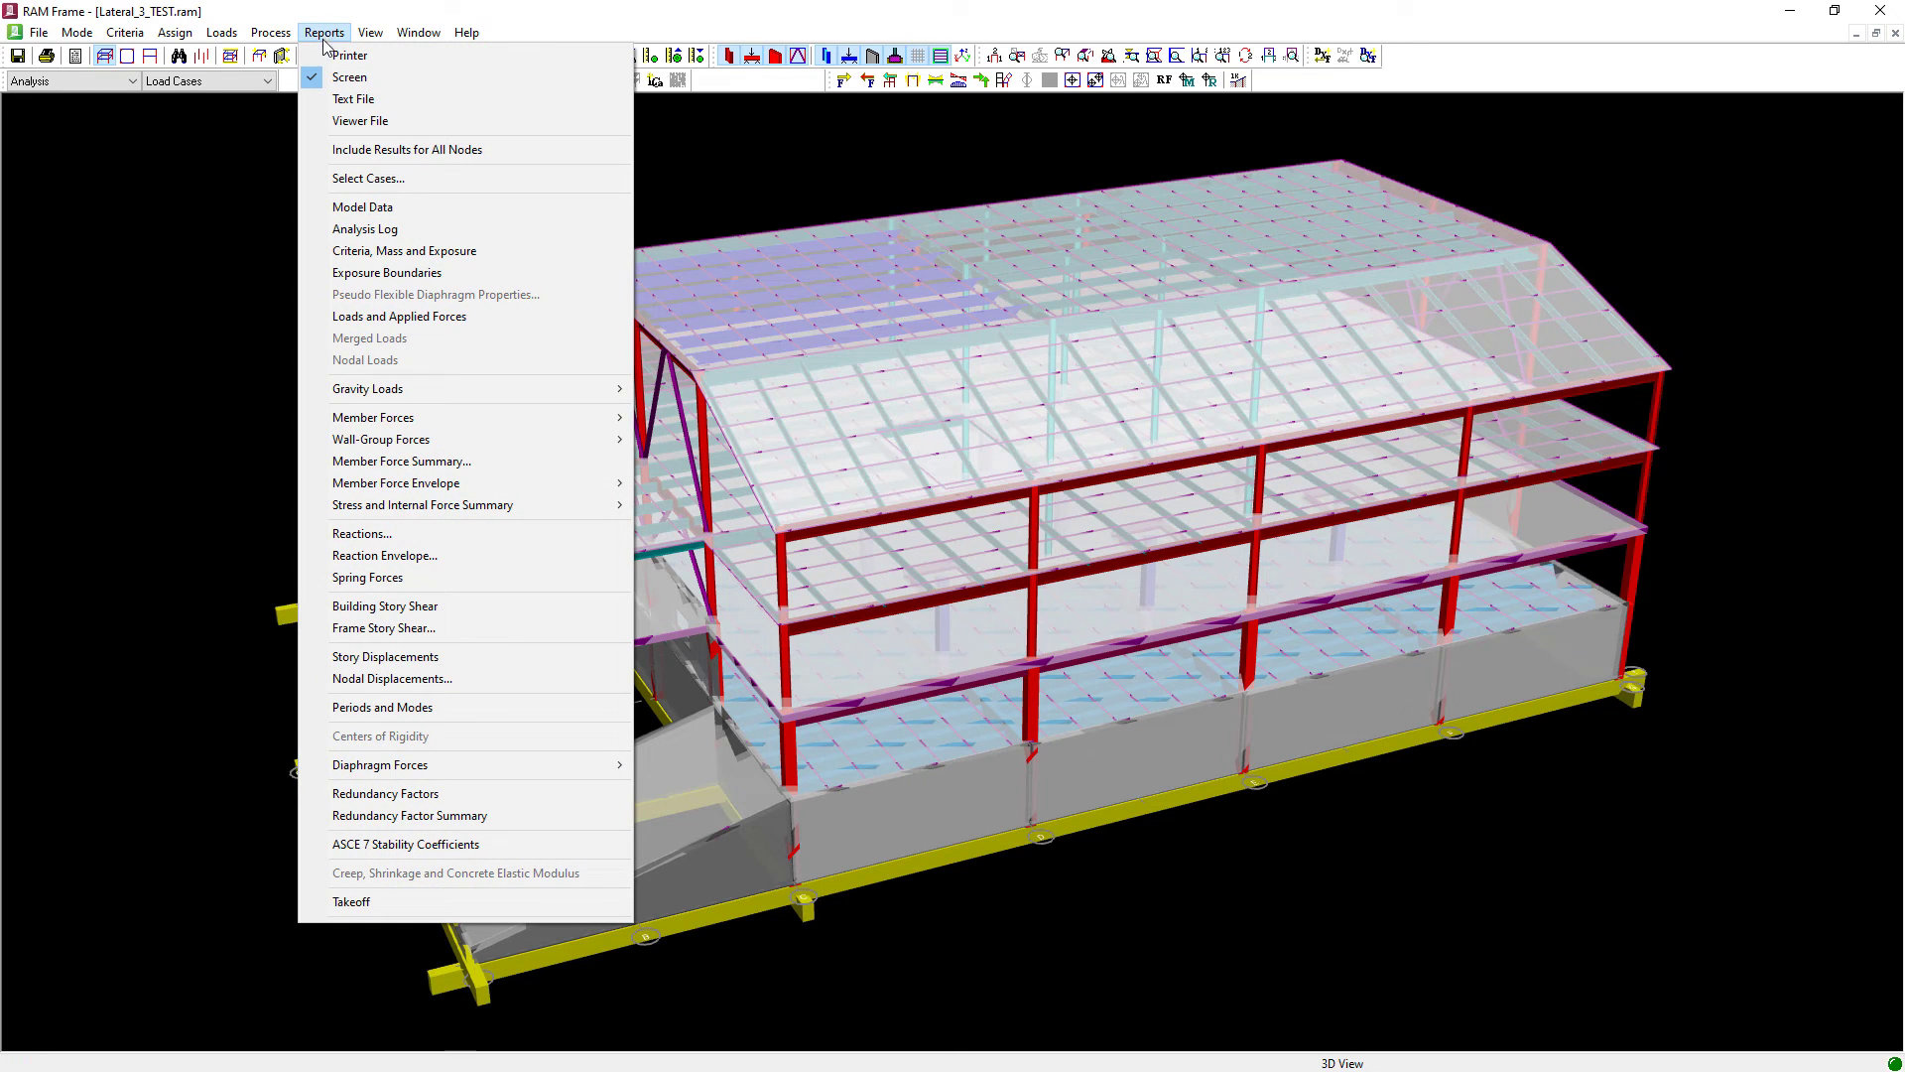
left_click(363, 320)
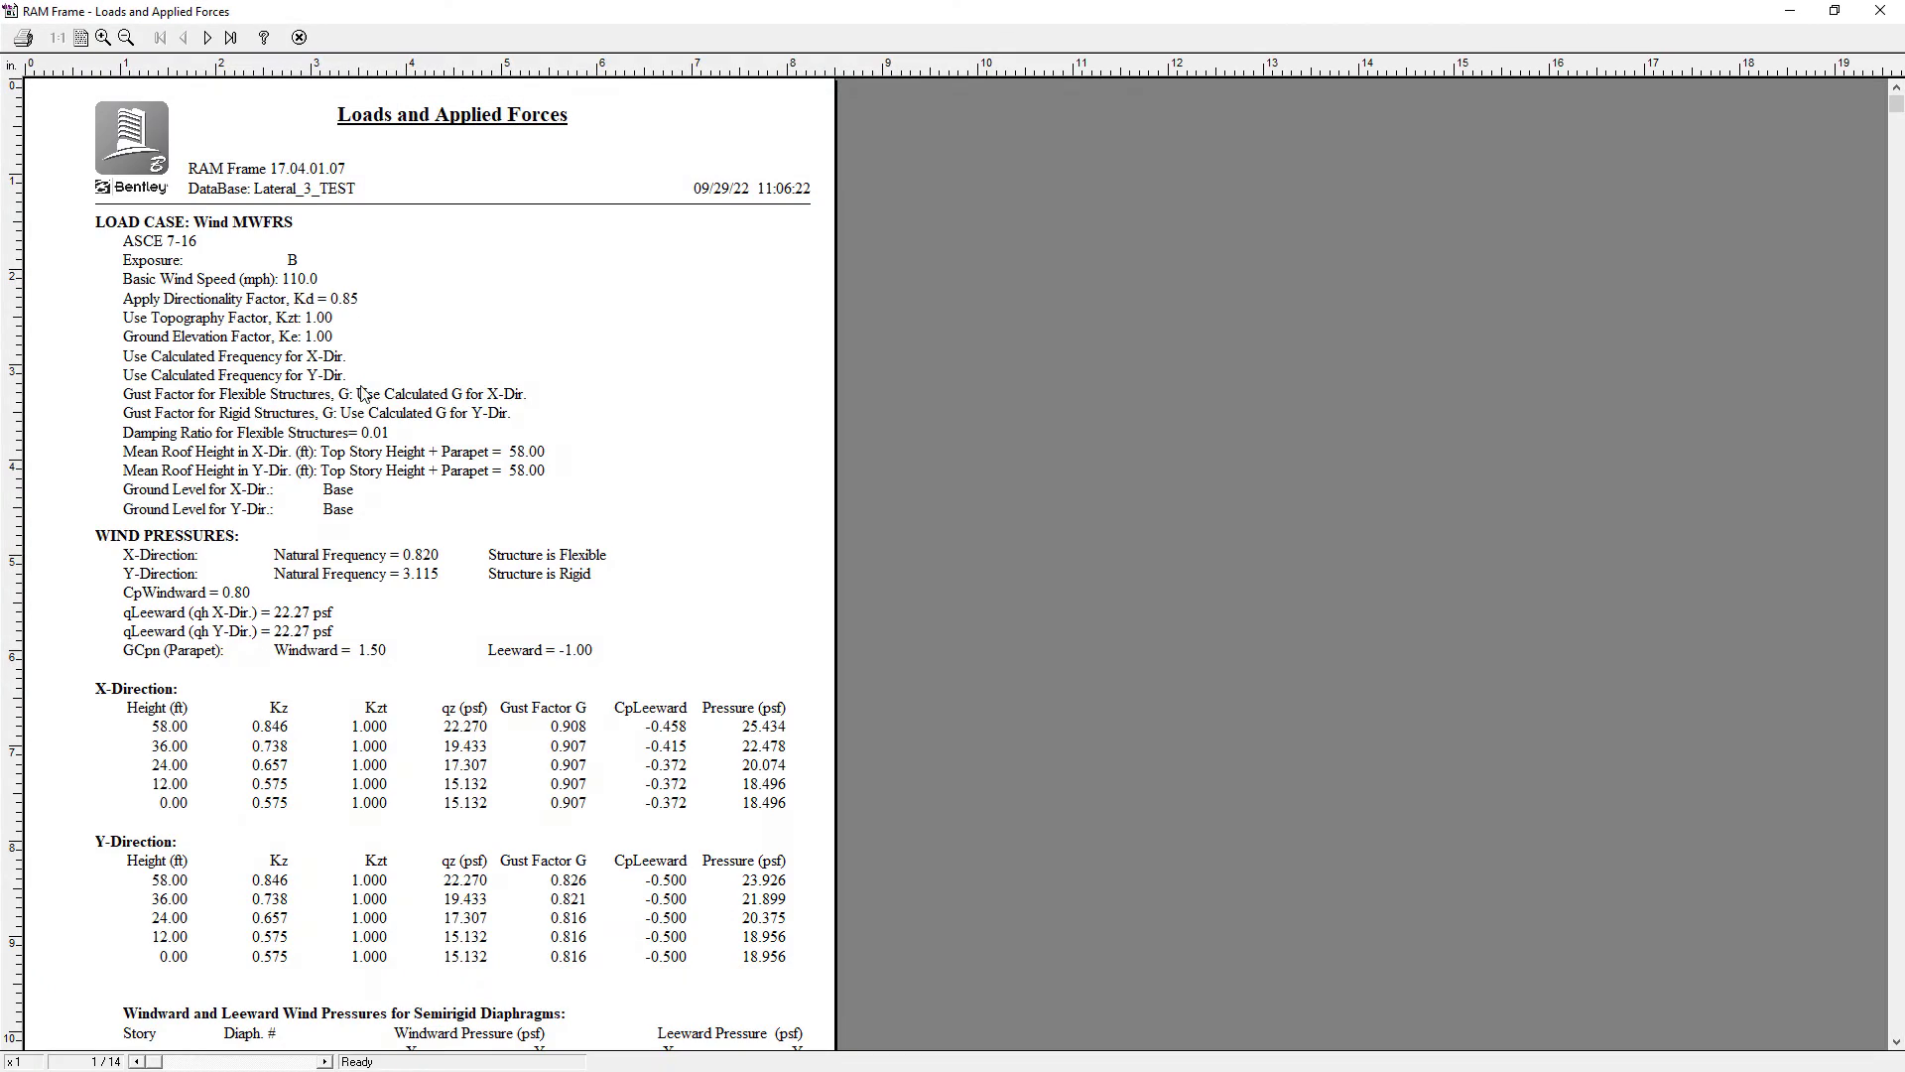
left_click(290, 1063)
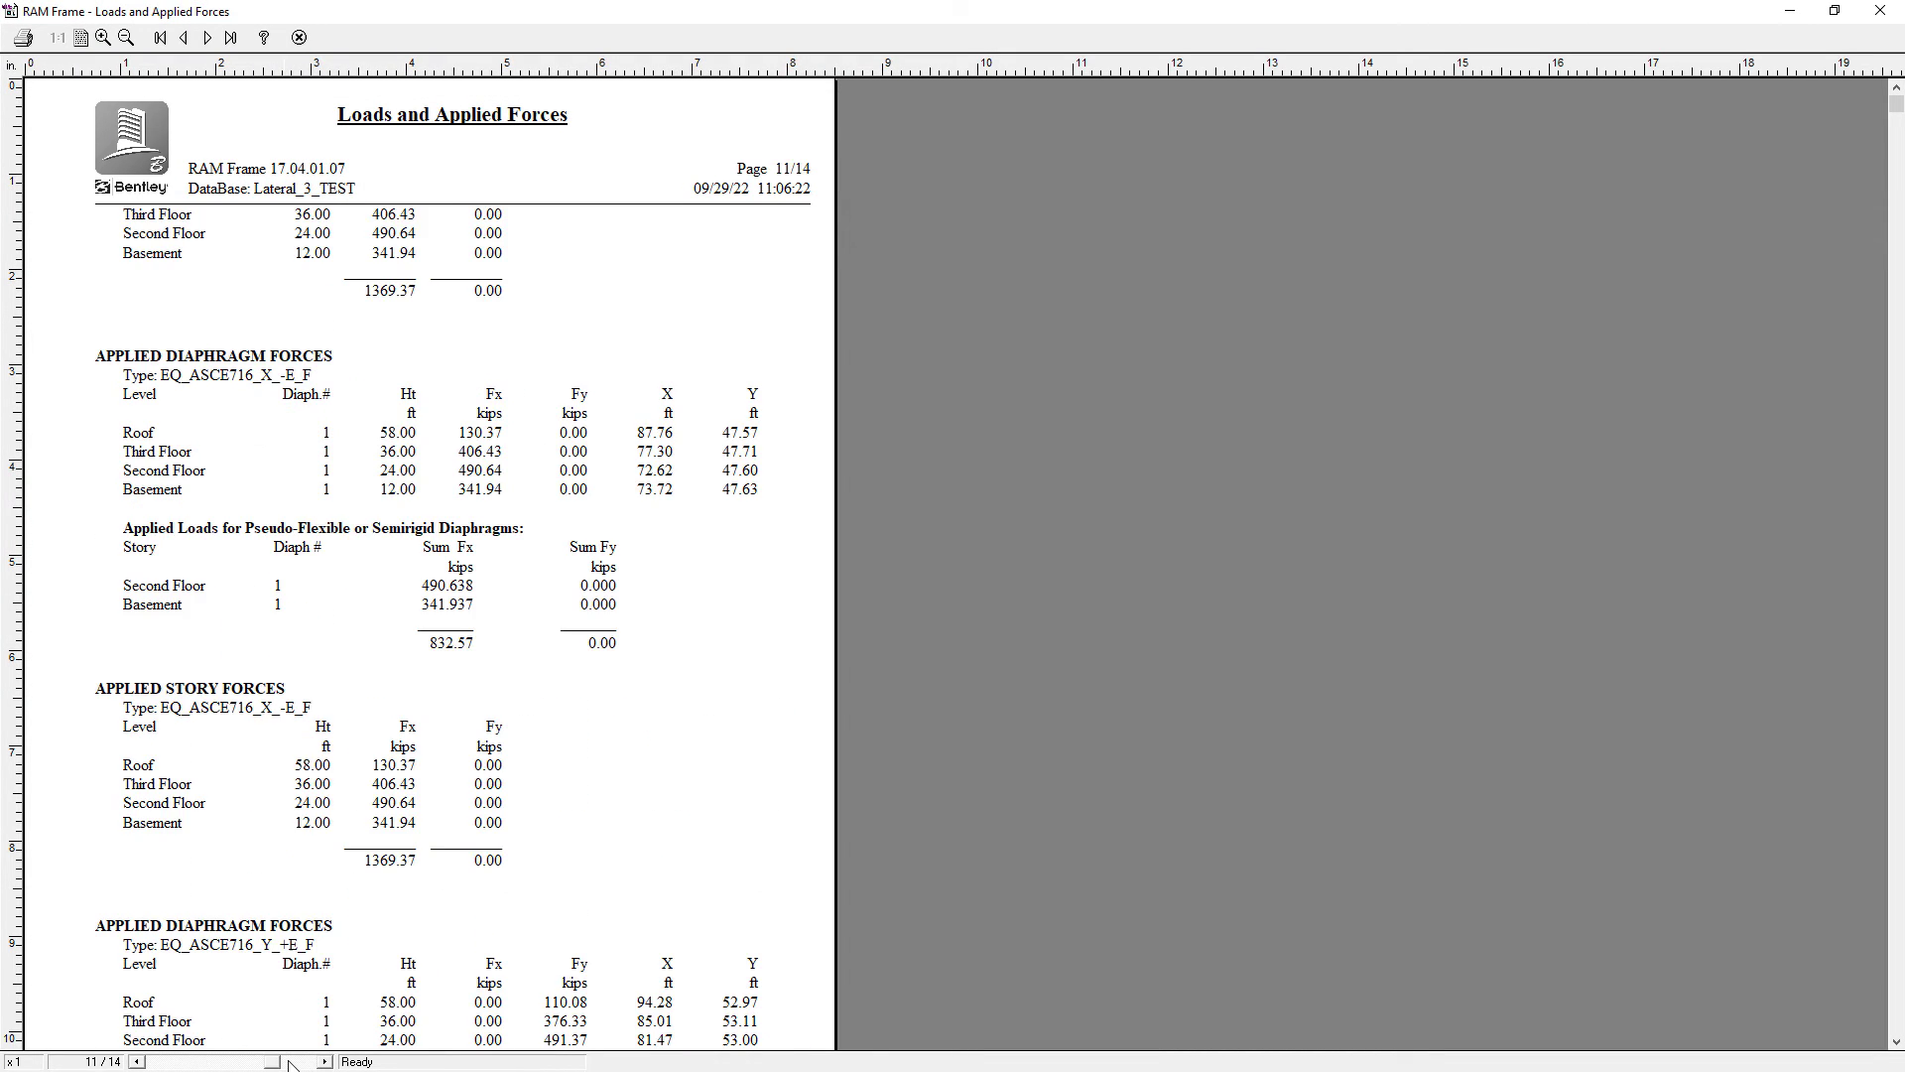
left_click(157, 1063)
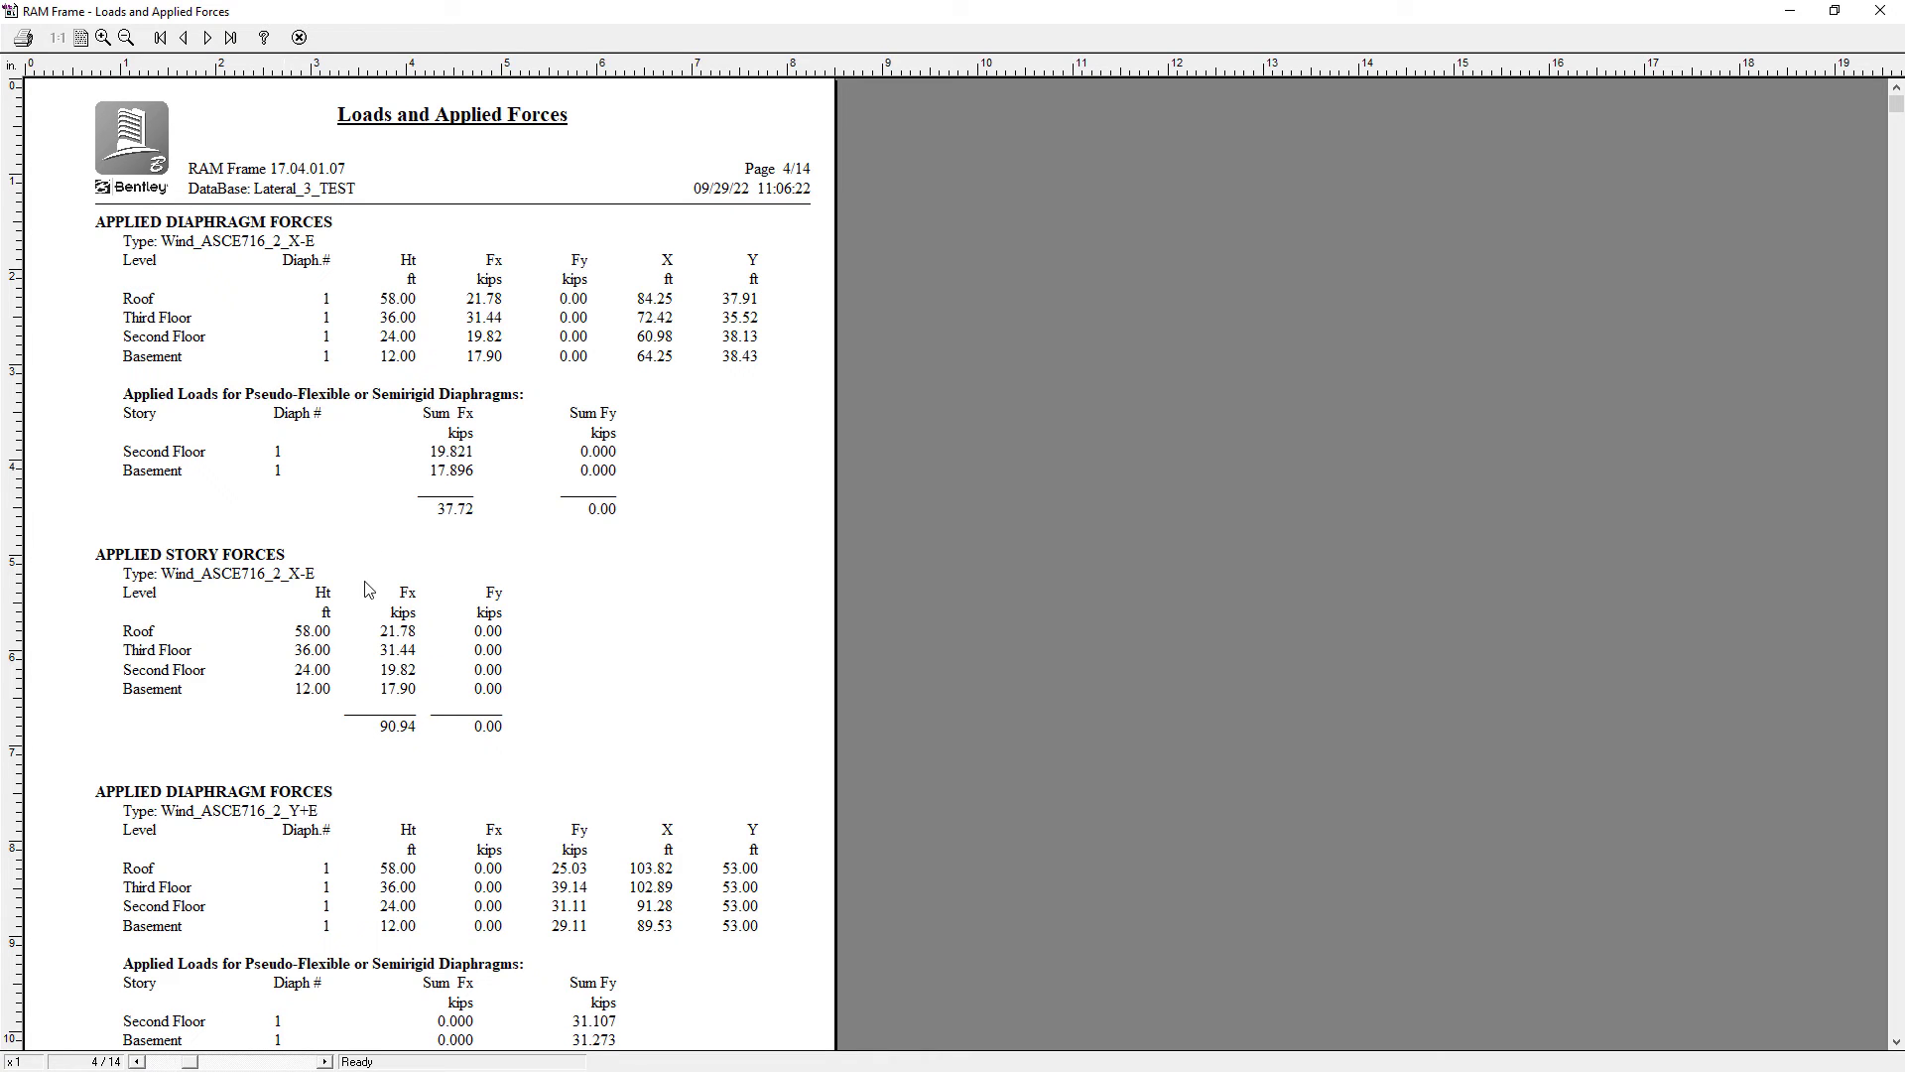
scroll(350, 544, "down", 2)
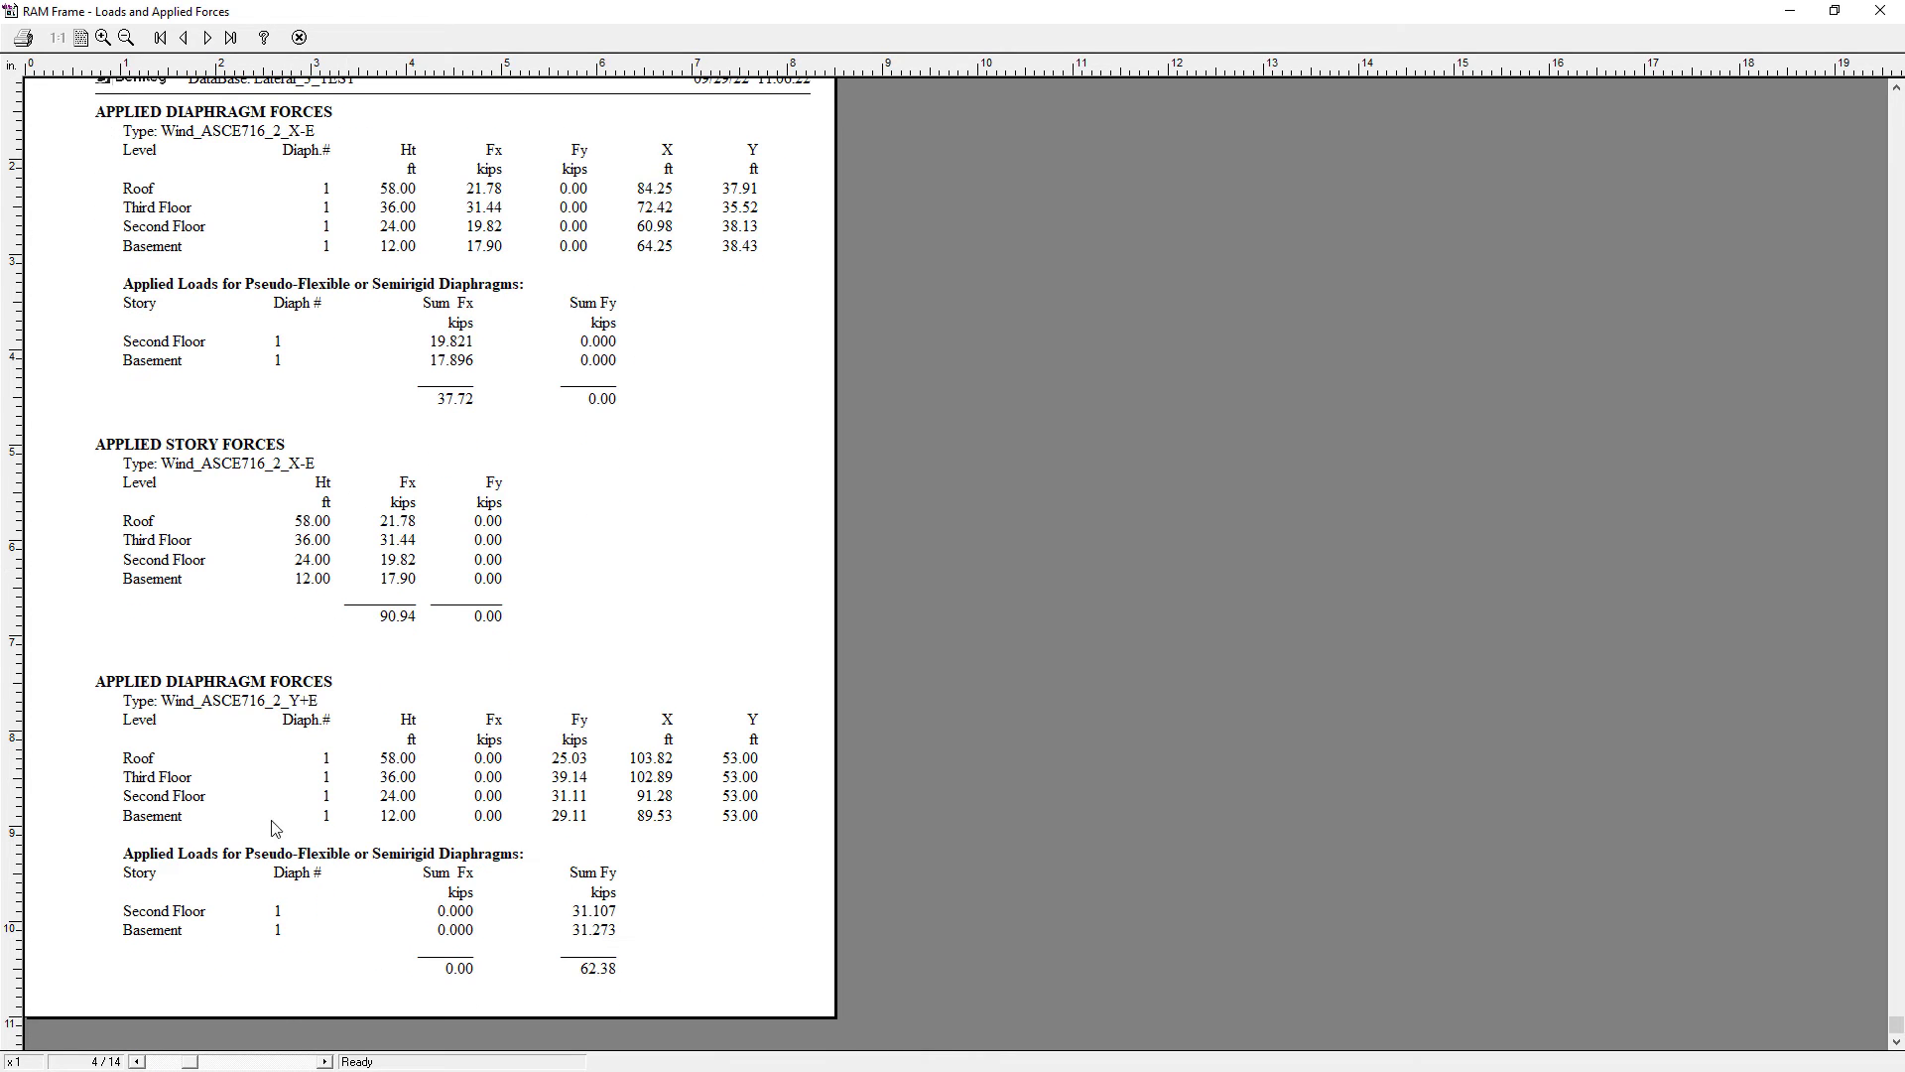
left_click(324, 1063)
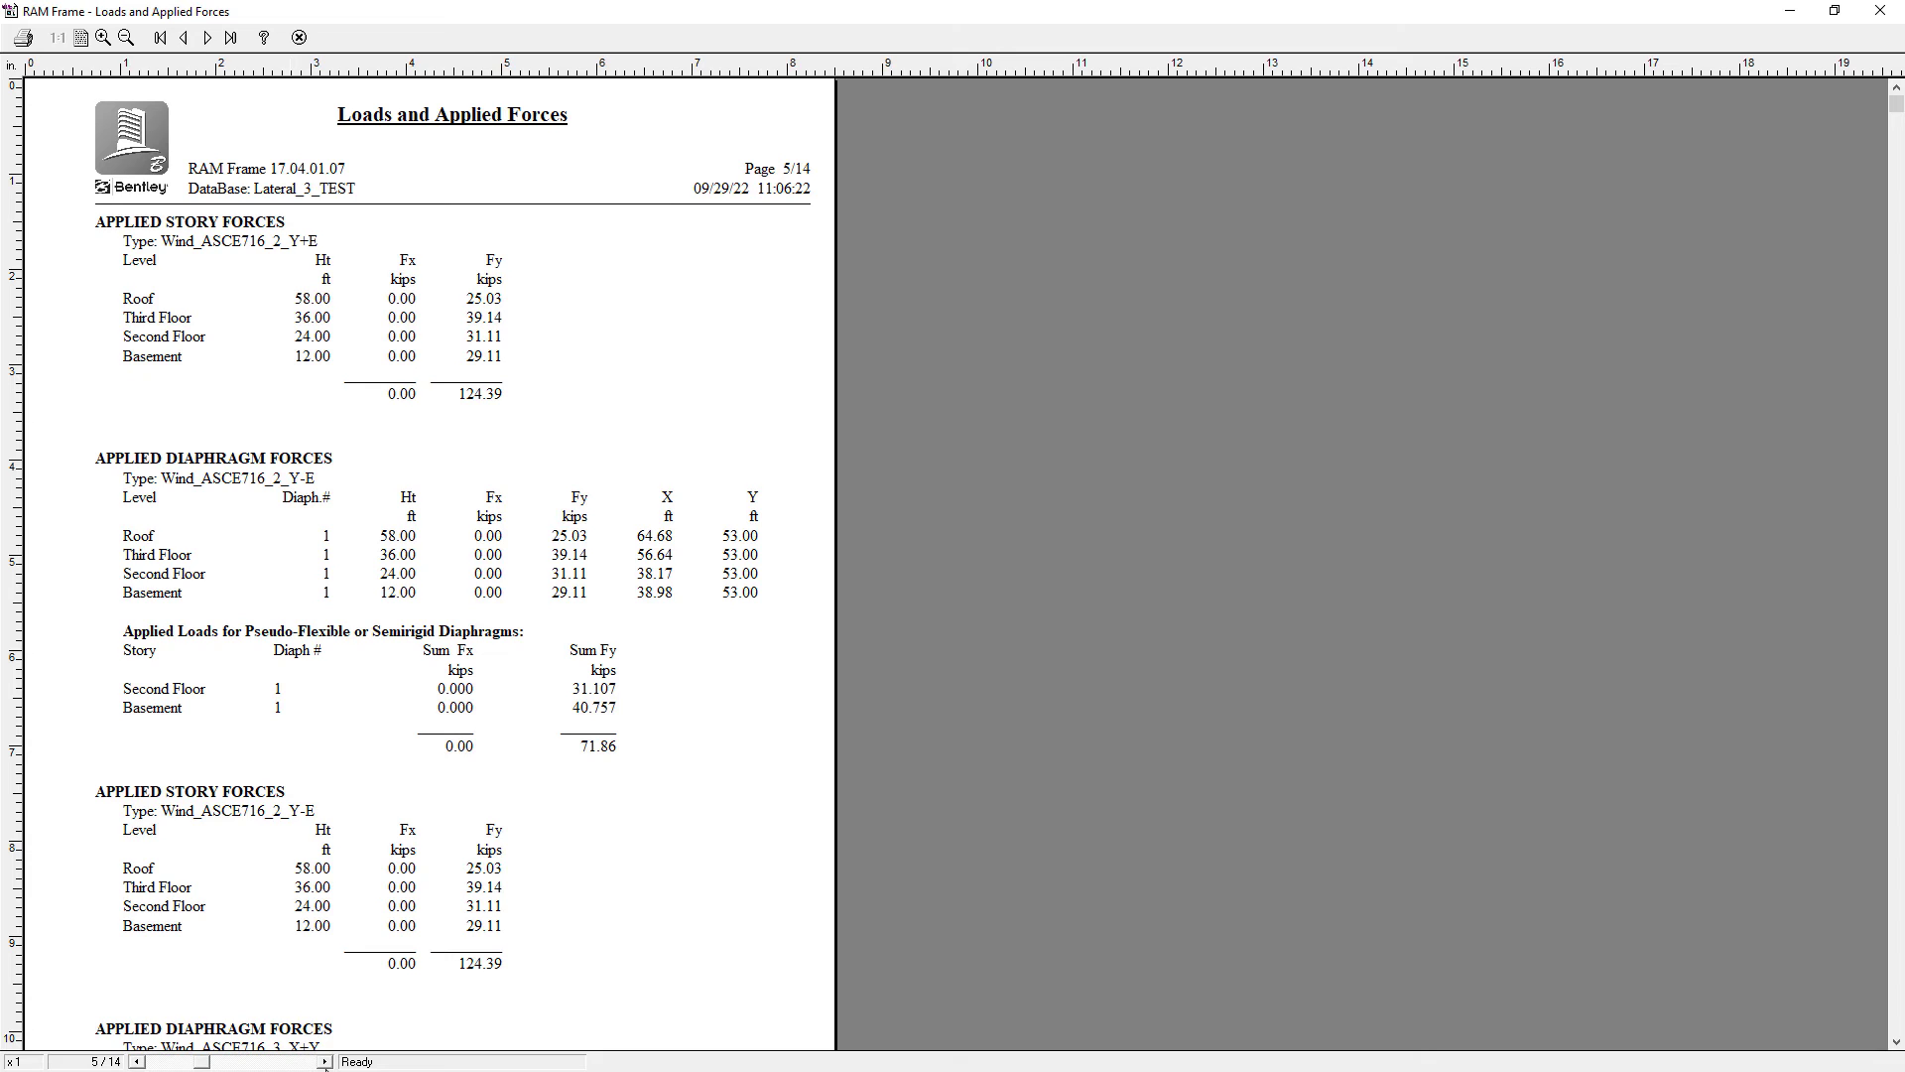
left_click(325, 1063)
left_click(324, 1063)
left_click(325, 1063)
left_click(325, 1063)
left_click(325, 1063)
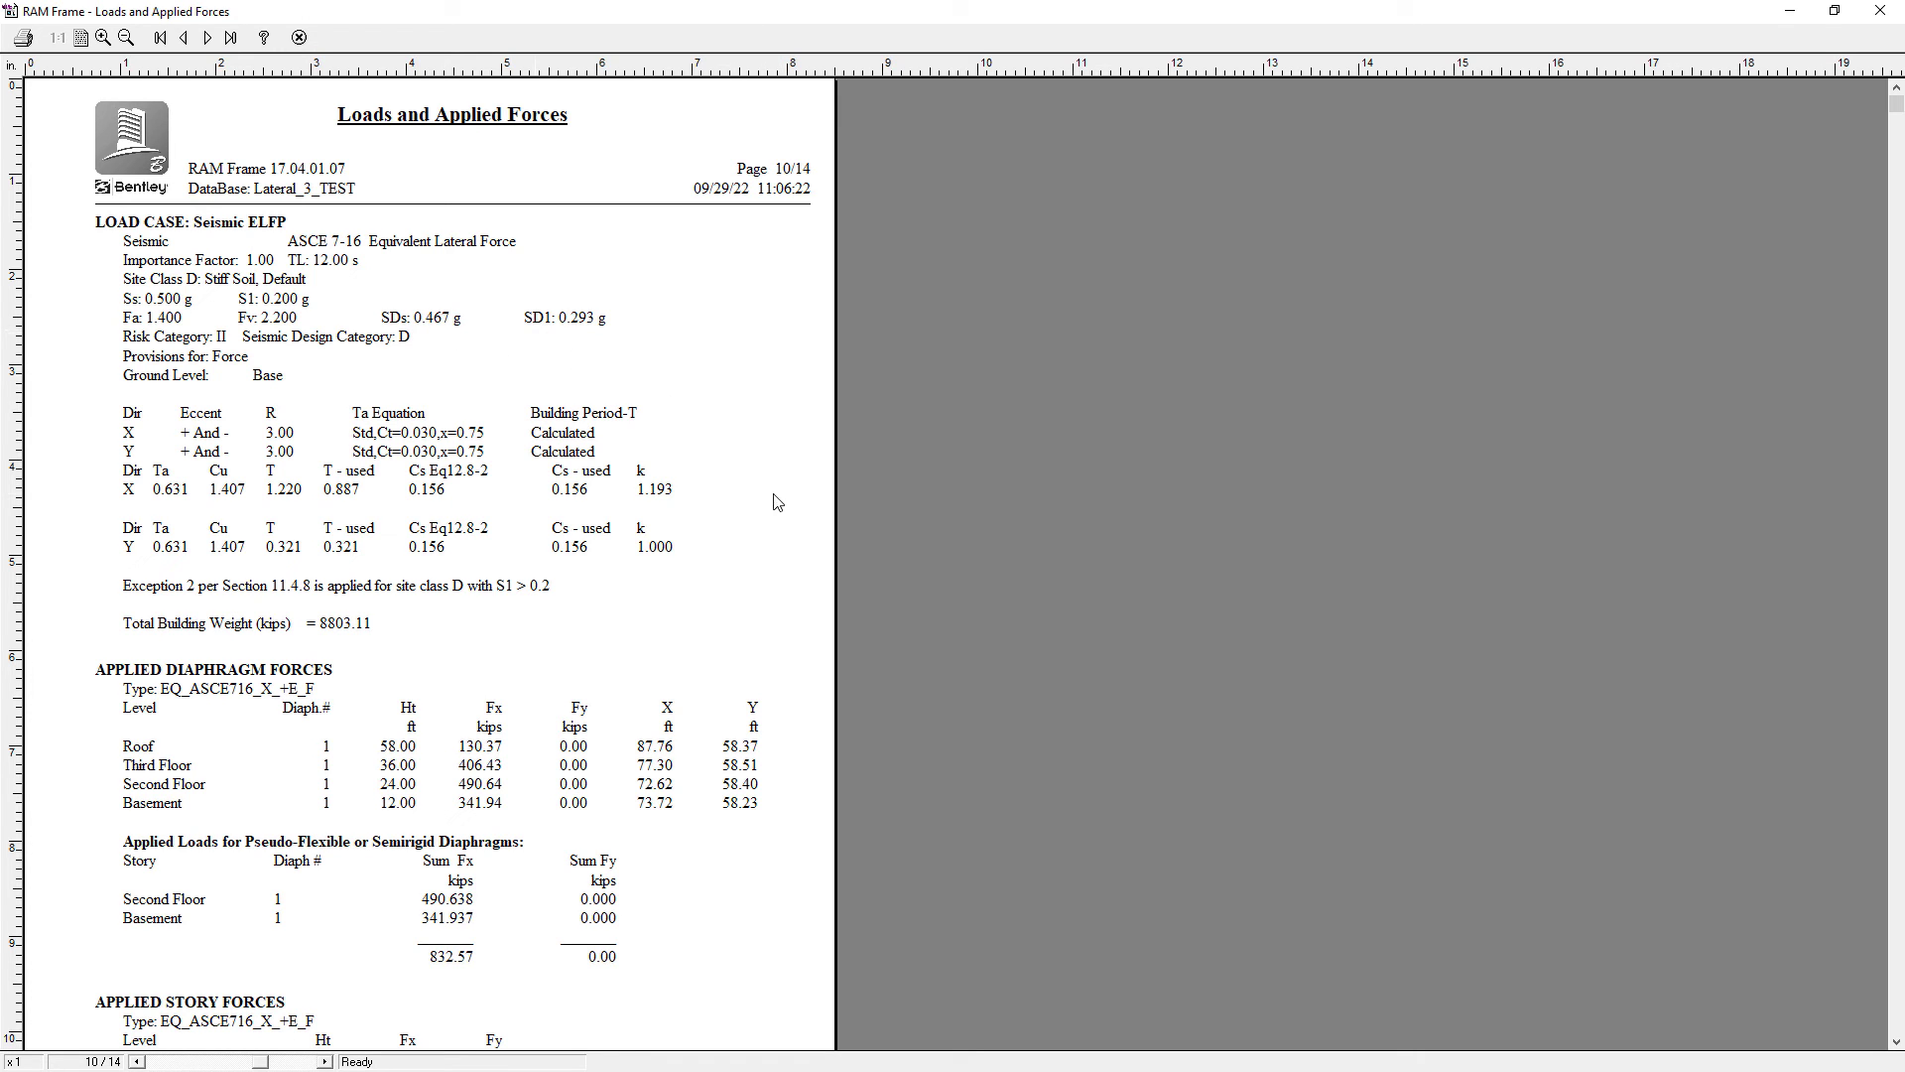
scroll(784, 501, "down", 2)
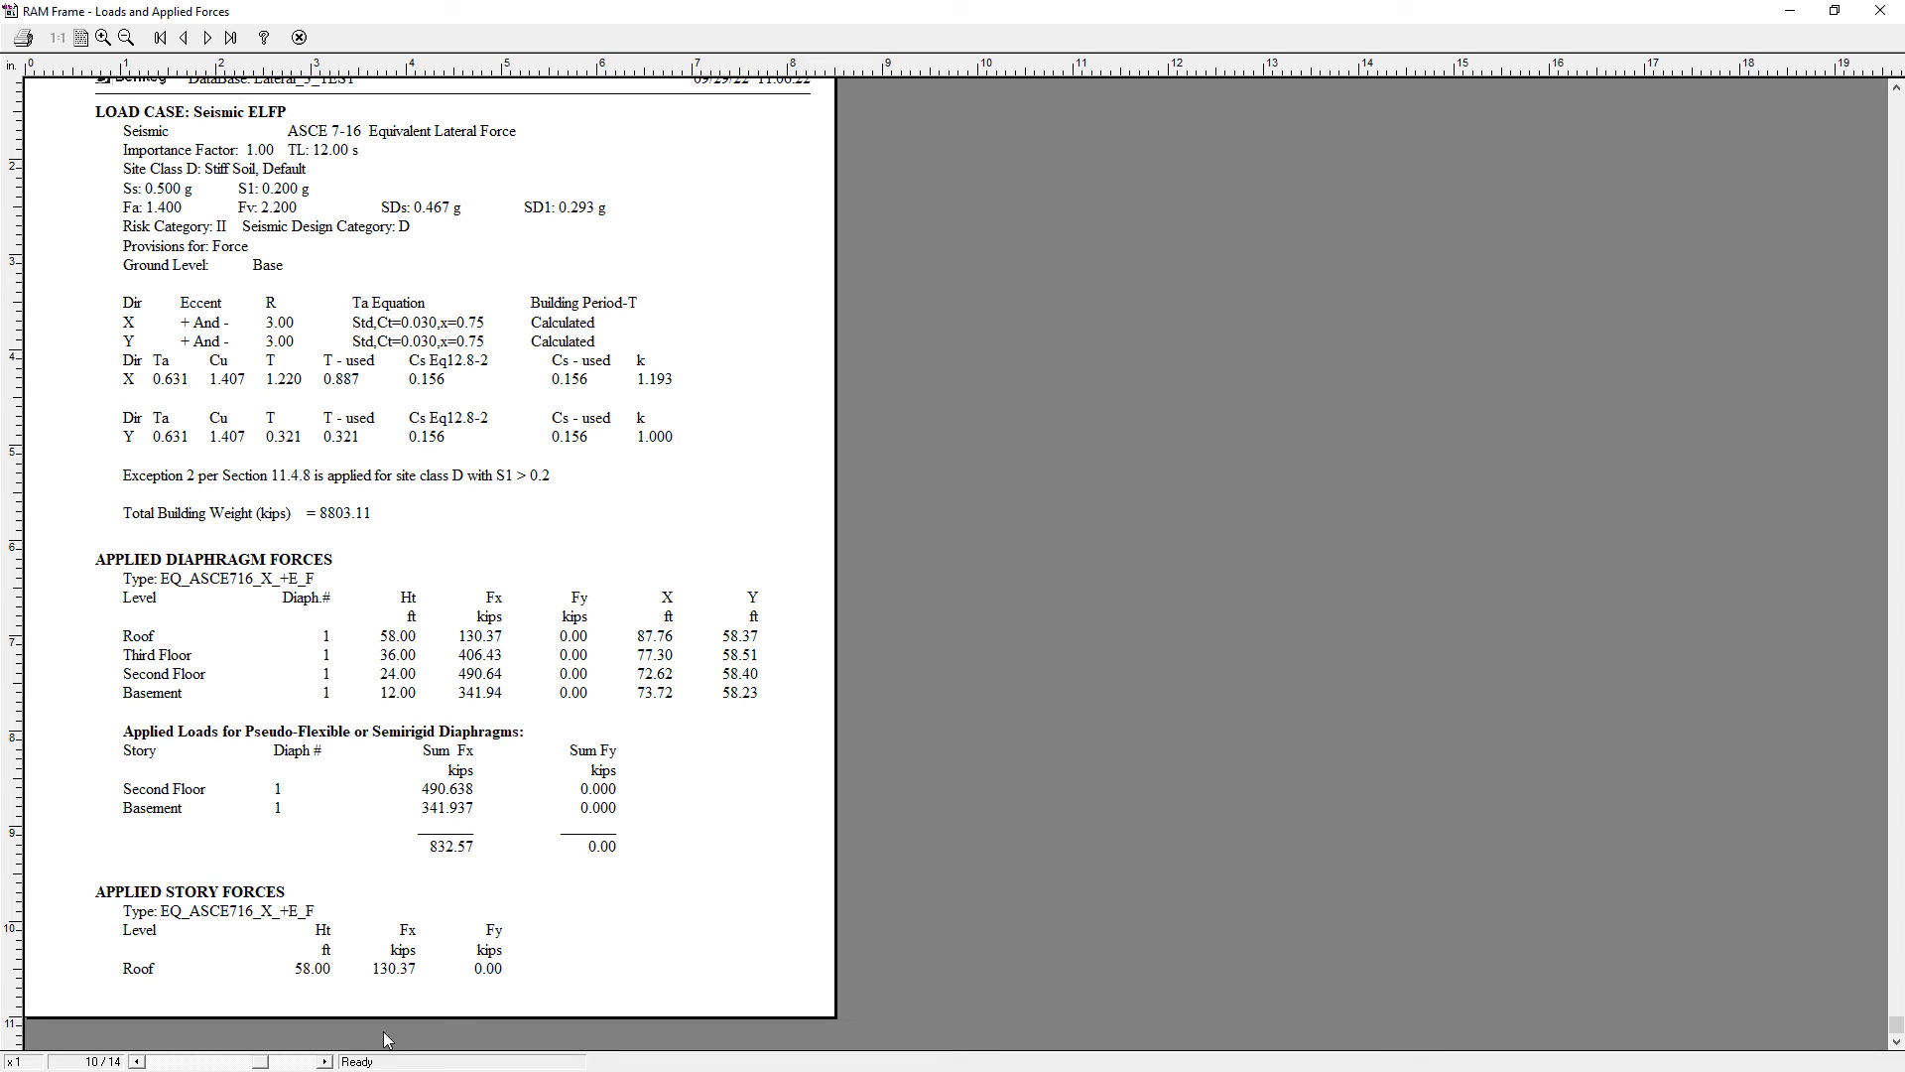
- Examine the remaining report pages, covering the eccentric X and Y seismic forces and the load multipliers for eccentric loading on semirigid diaphragms
left_click(326, 1062)
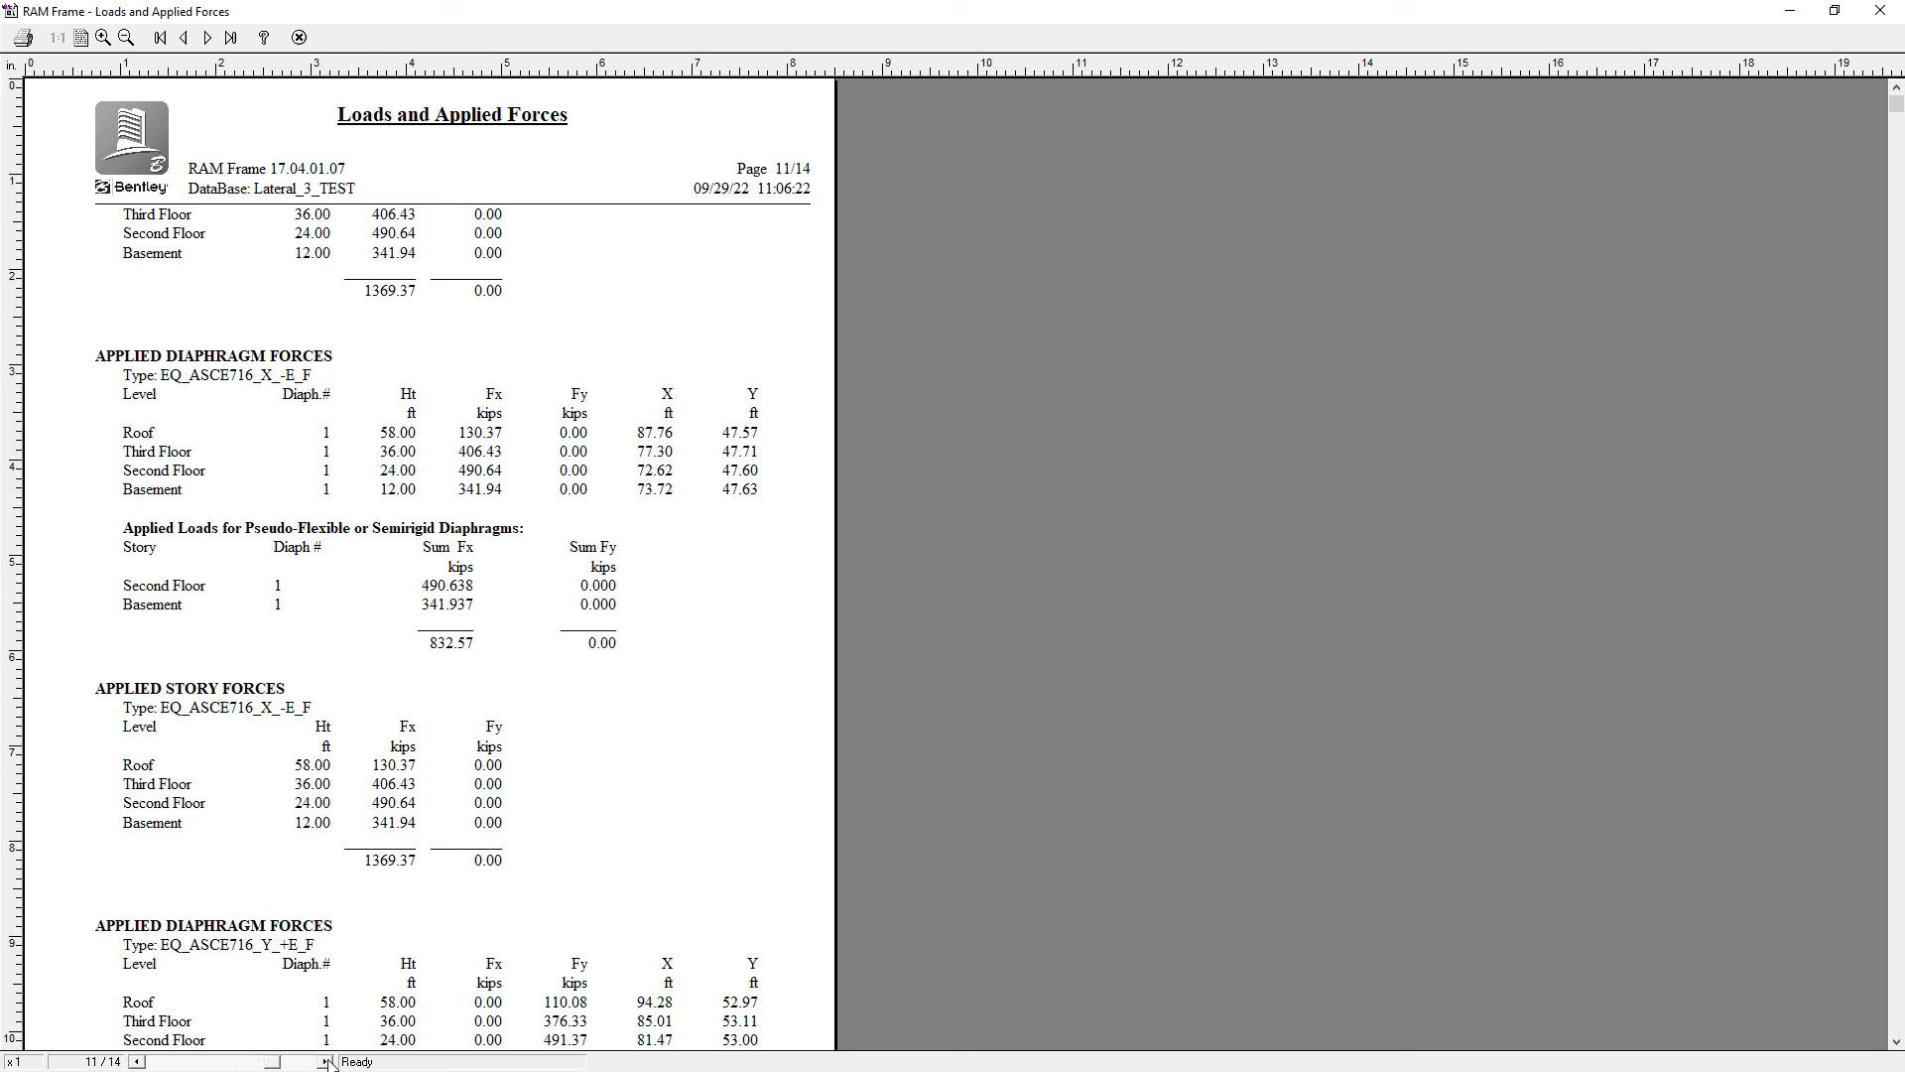
left_click(327, 1062)
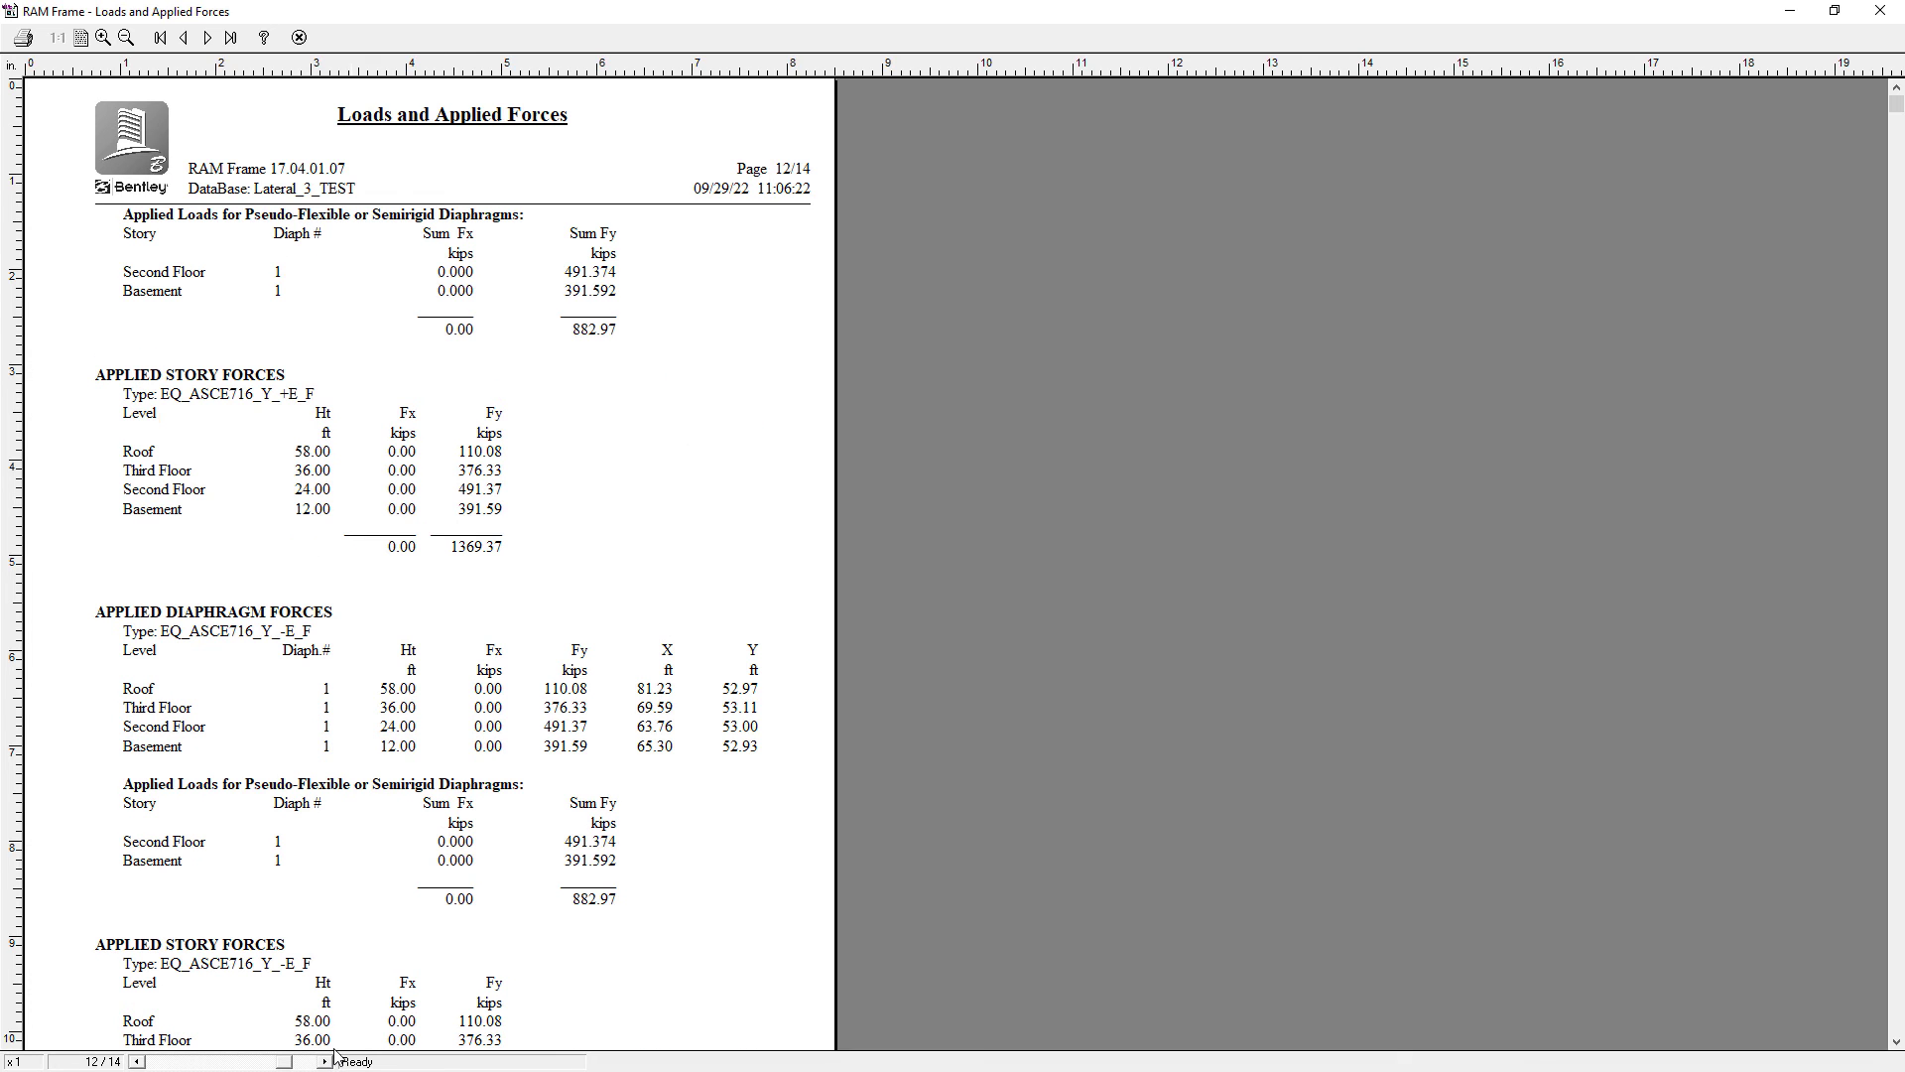
left_click(326, 1061)
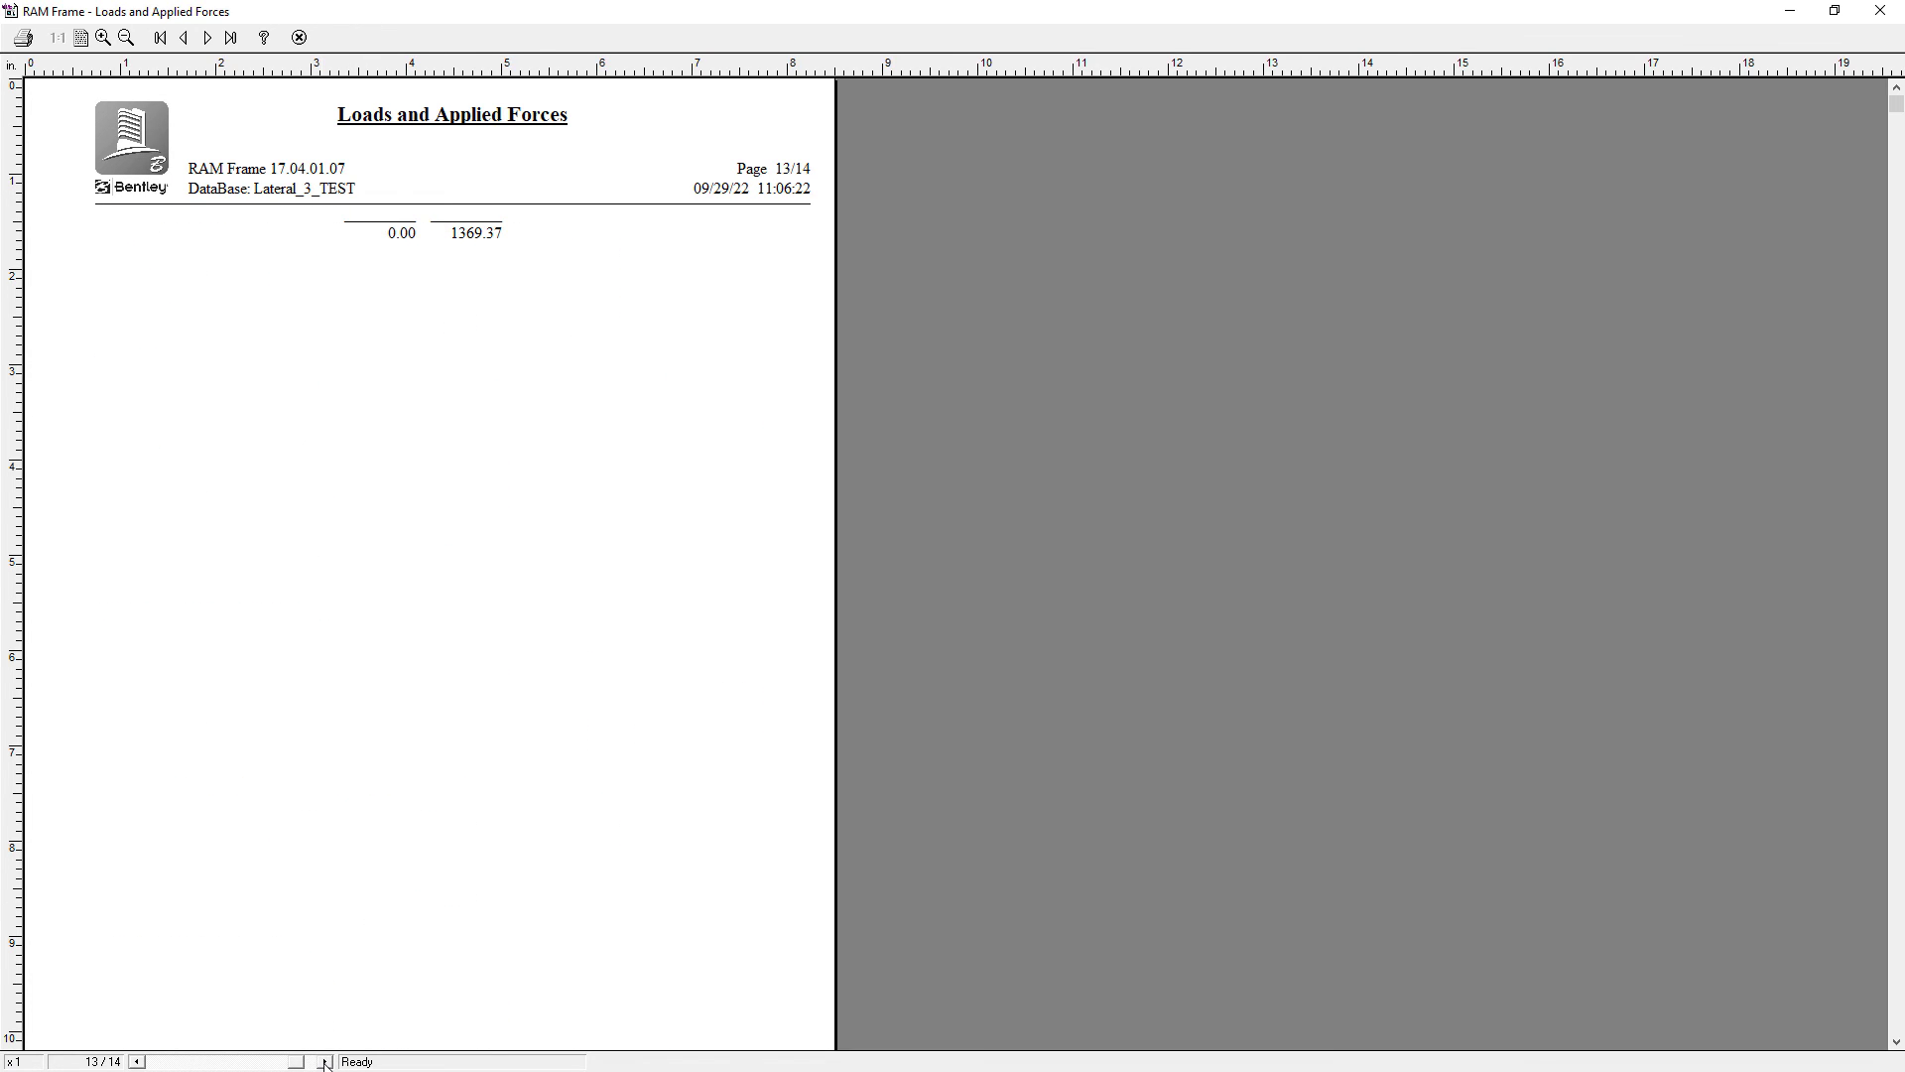
left_click(326, 1061)
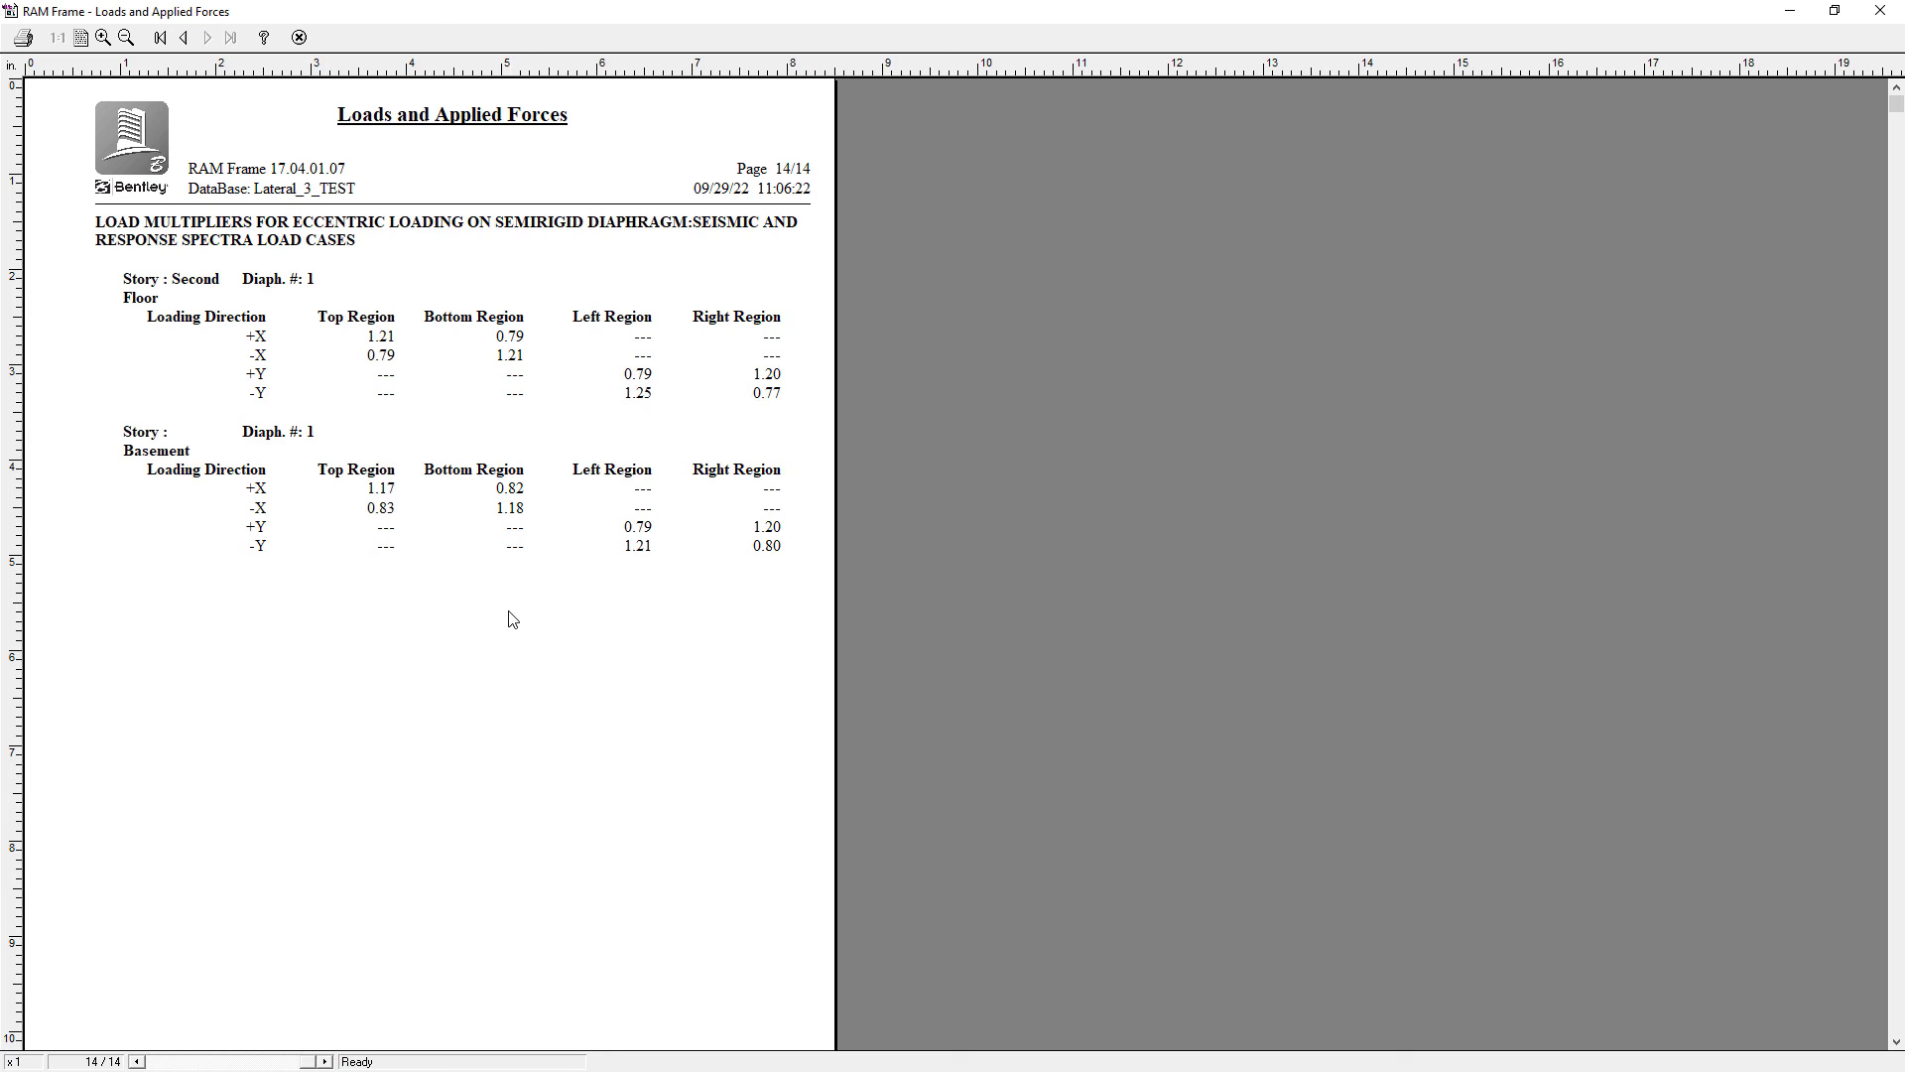
- Close the Loads and Applied Forces report and save the model
left_click(299, 37)
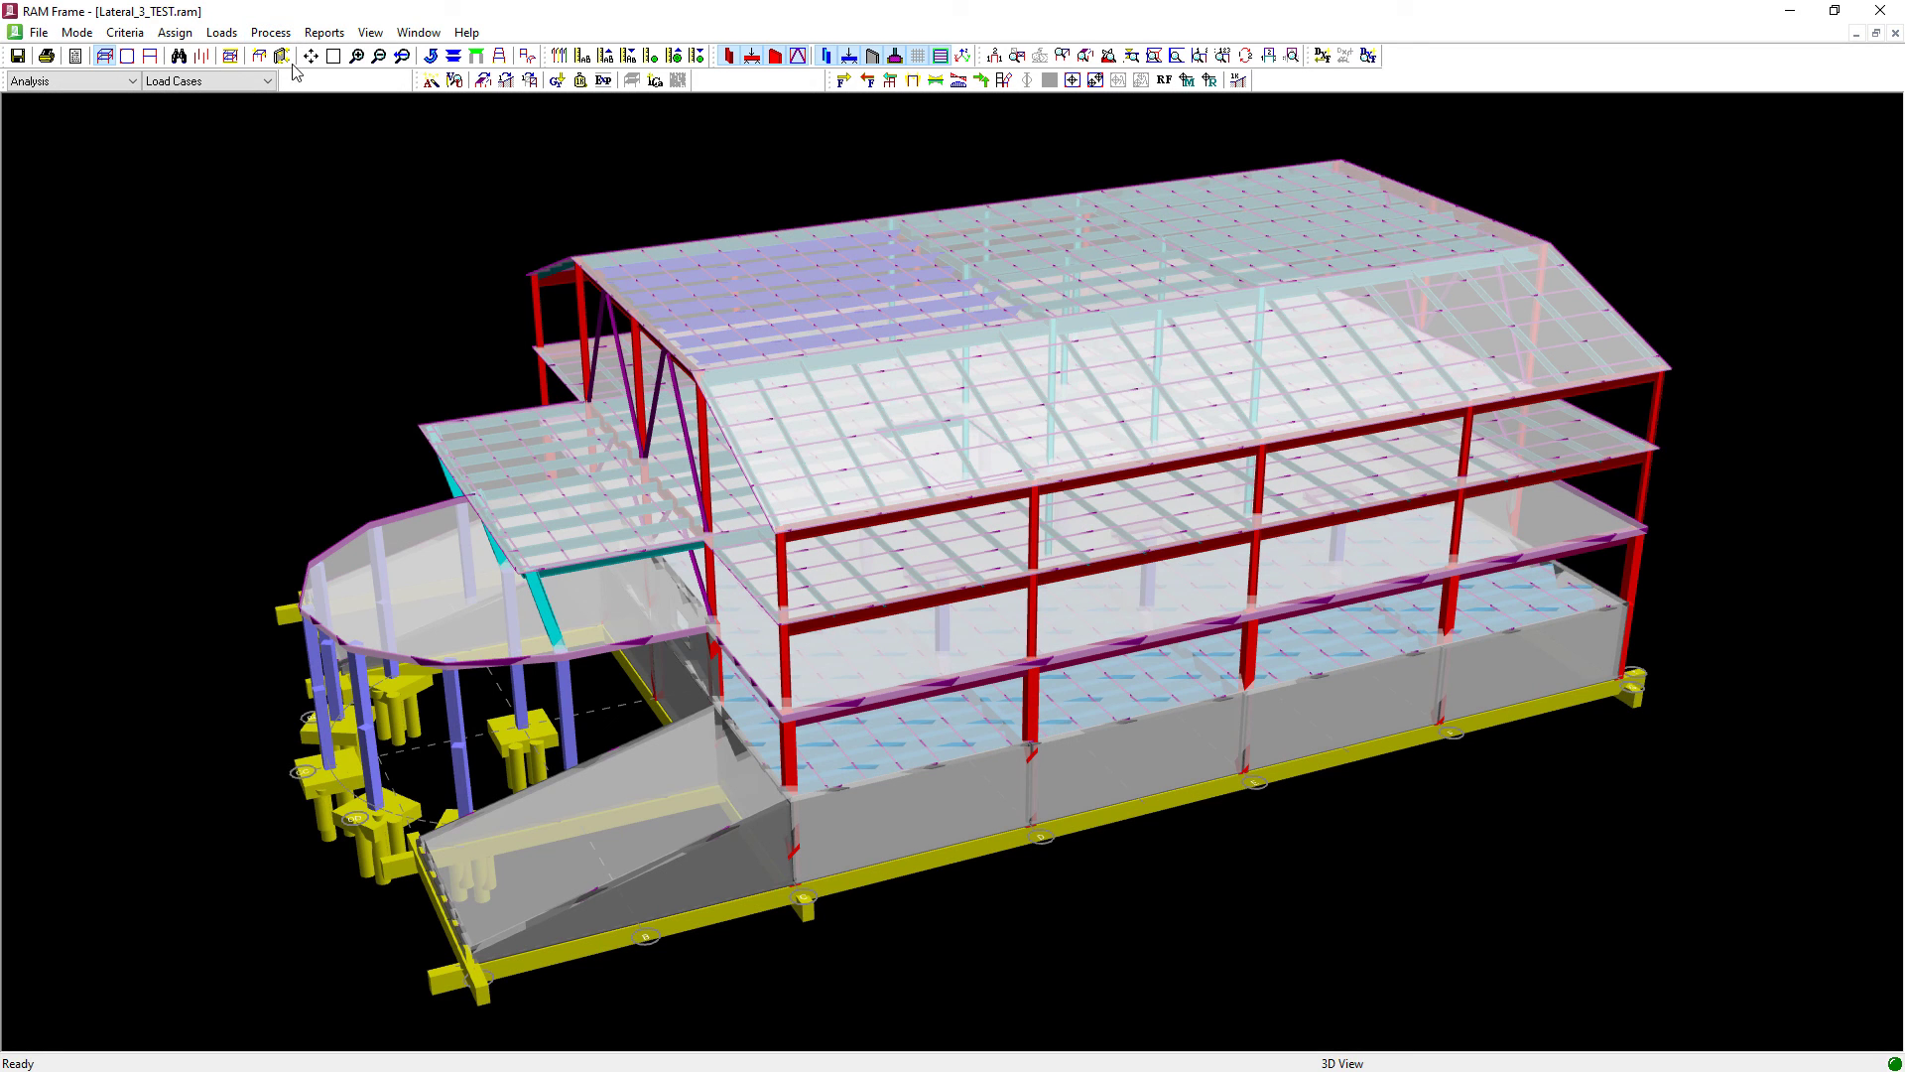
left_click(17, 55)
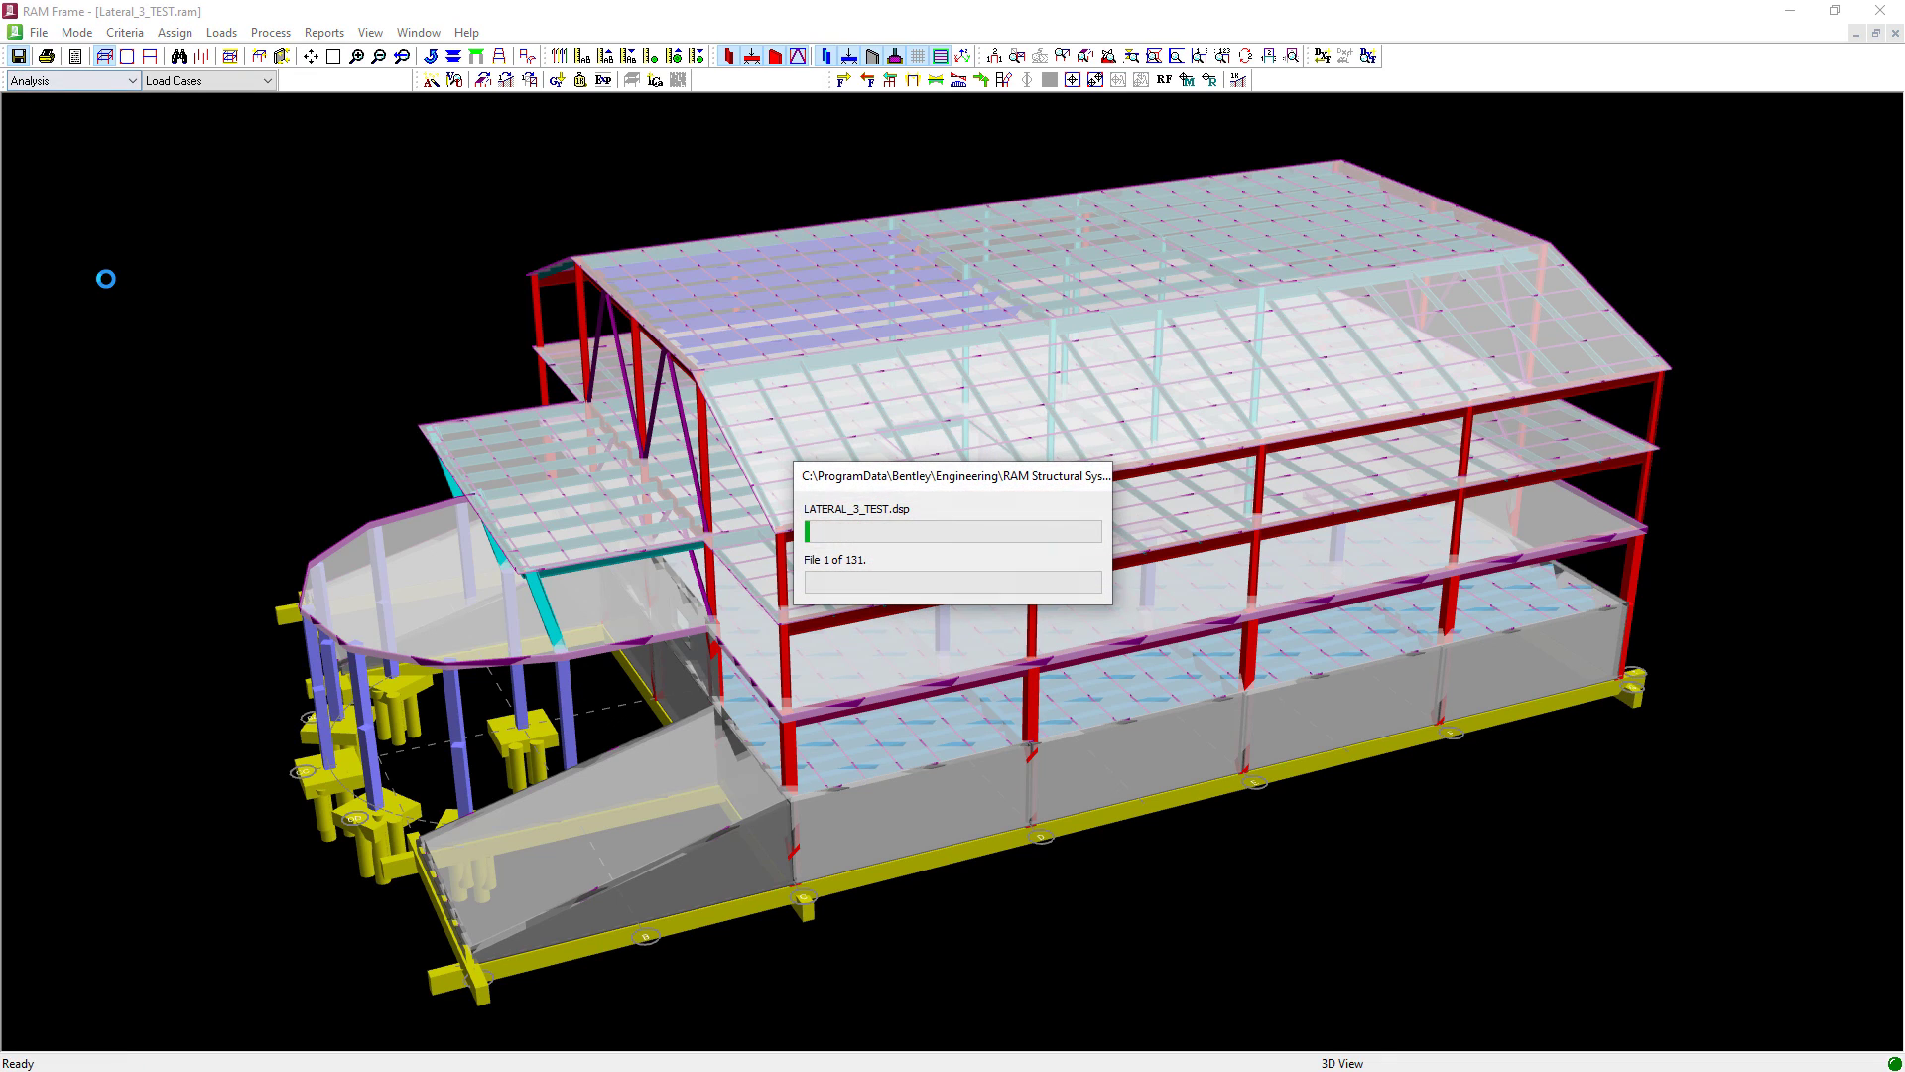